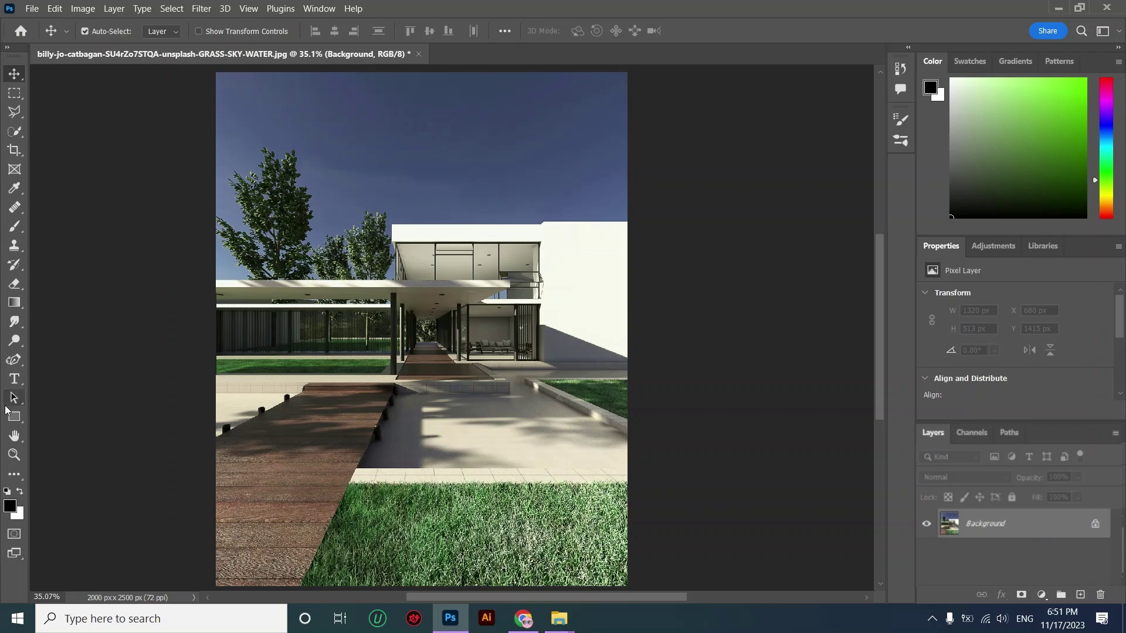
- With the Curvature Pen, trace from the paved area's lower-left corner around the first two deck posts
{"action": "left_click", "coordinate": [7, 366]}
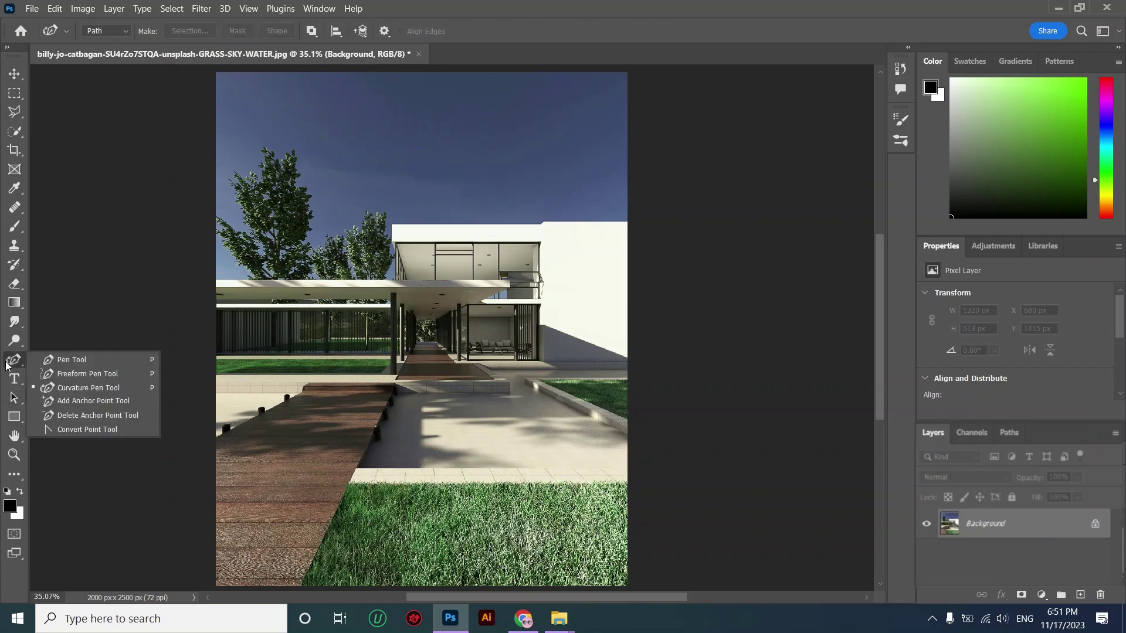
{"action": "left_click", "coordinate": [66, 392]}
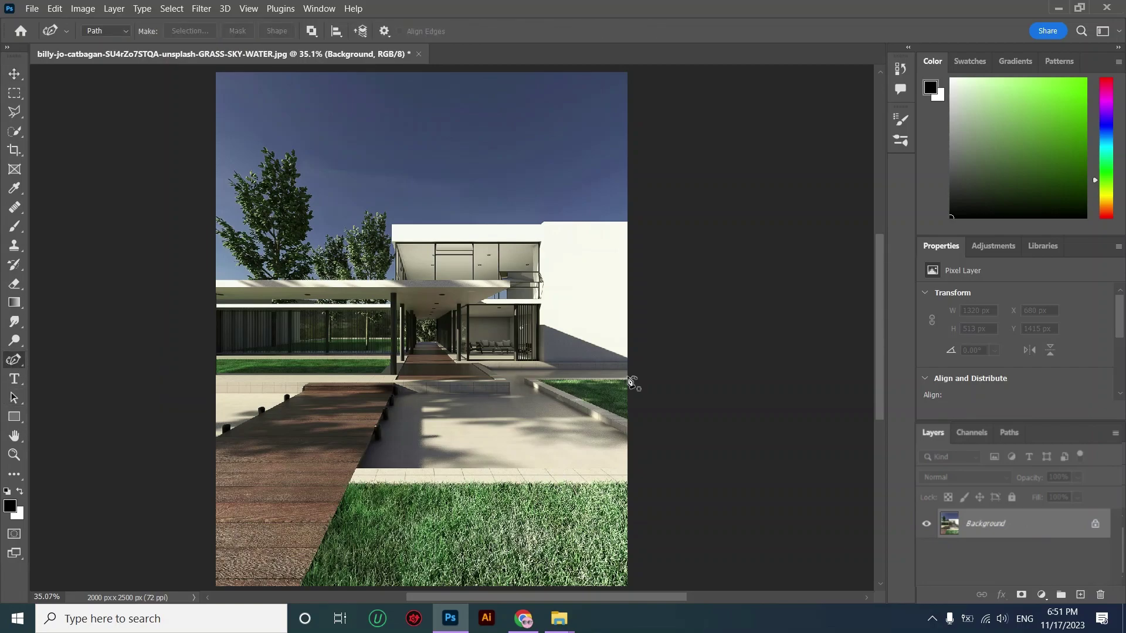
{"action": "scroll", "coordinate": [628, 381], "scroll_direction": "up", "scroll_amount": 2}
{"action": "scroll", "coordinate": [263, 480], "scroll_direction": "up", "scroll_amount": 6}
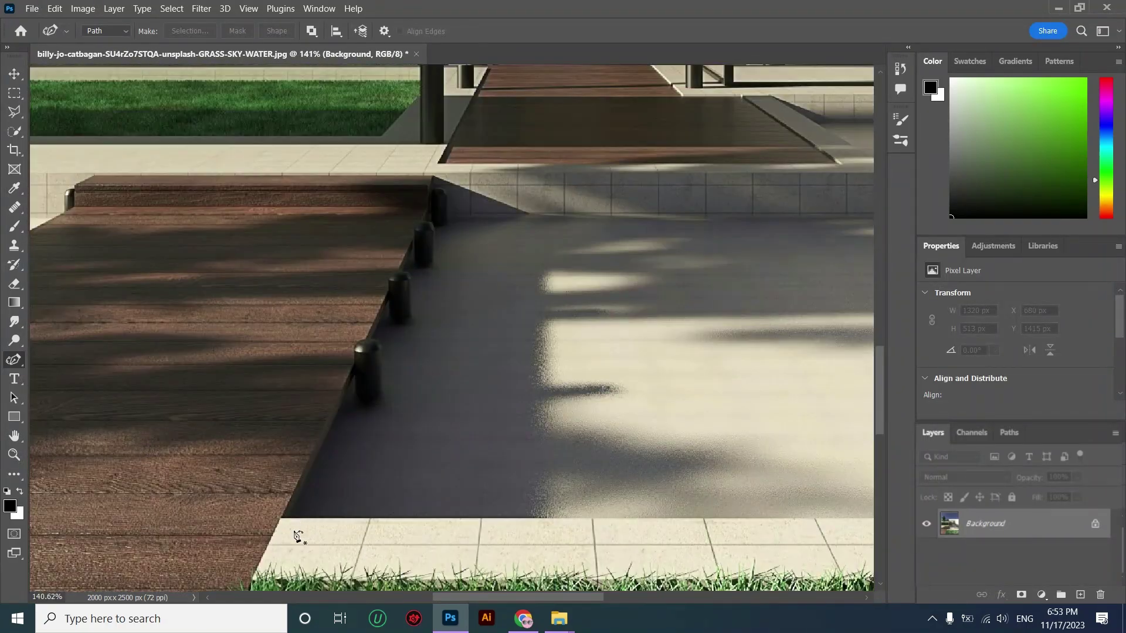
{"action": "scroll", "coordinate": [317, 512], "scroll_direction": "up", "scroll_amount": 2}
{"action": "scroll", "coordinate": [306, 514], "scroll_direction": "up", "scroll_amount": 1}
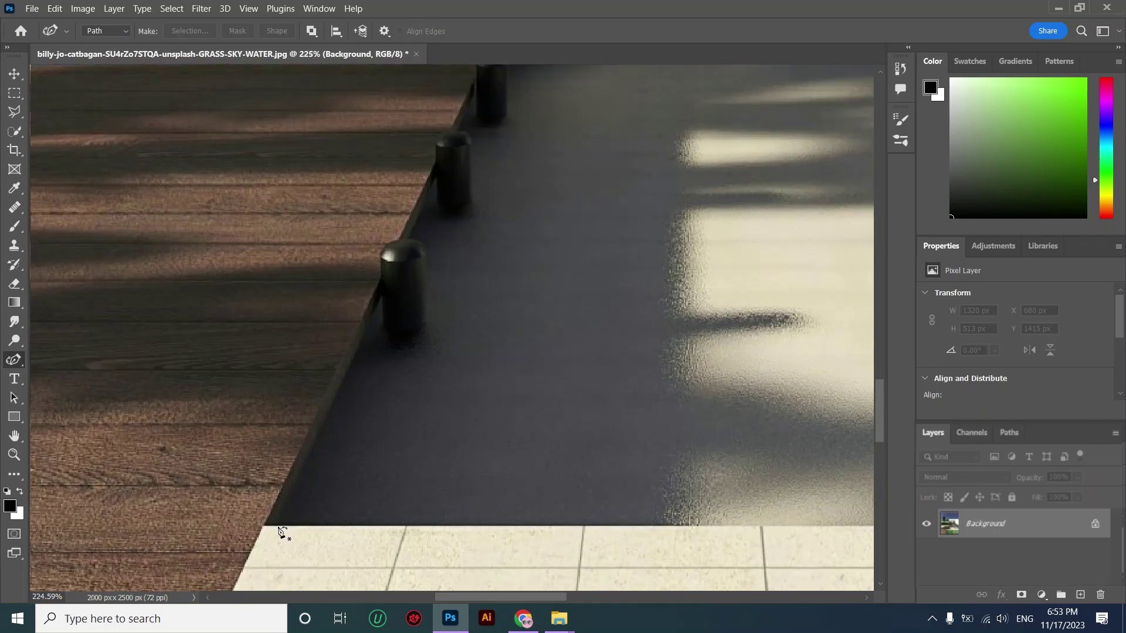
{"action": "left_click", "coordinate": [277, 526]}
{"action": "left_click", "coordinate": [382, 299]}
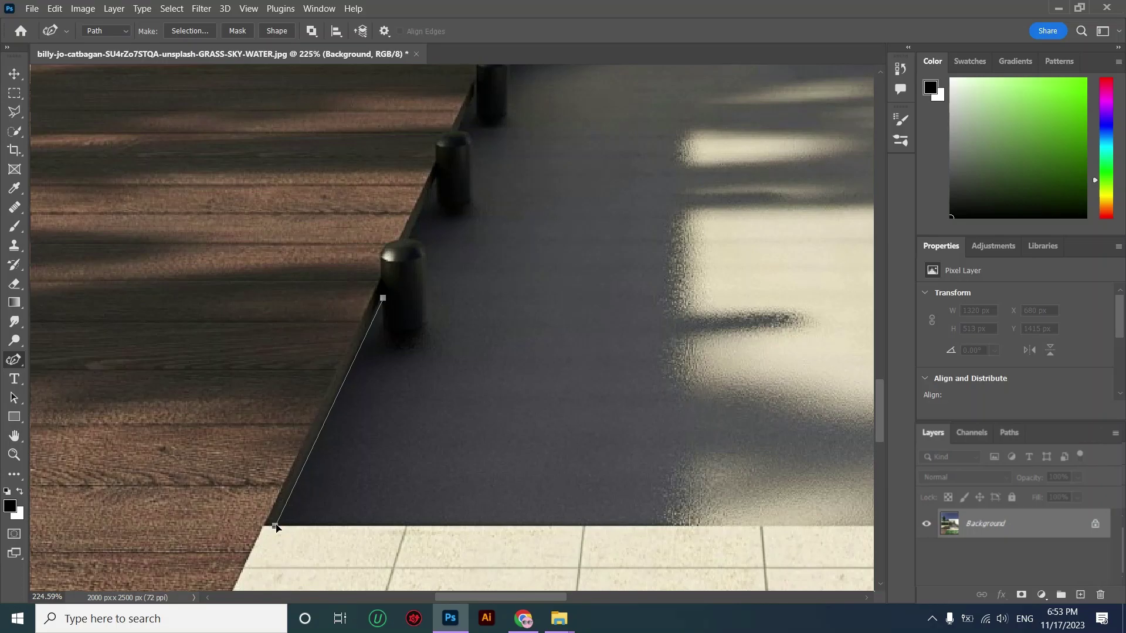
{"action": "left_click", "coordinate": [399, 297]}
{"action": "left_click", "coordinate": [425, 282]}
{"action": "left_click", "coordinate": [424, 248]}
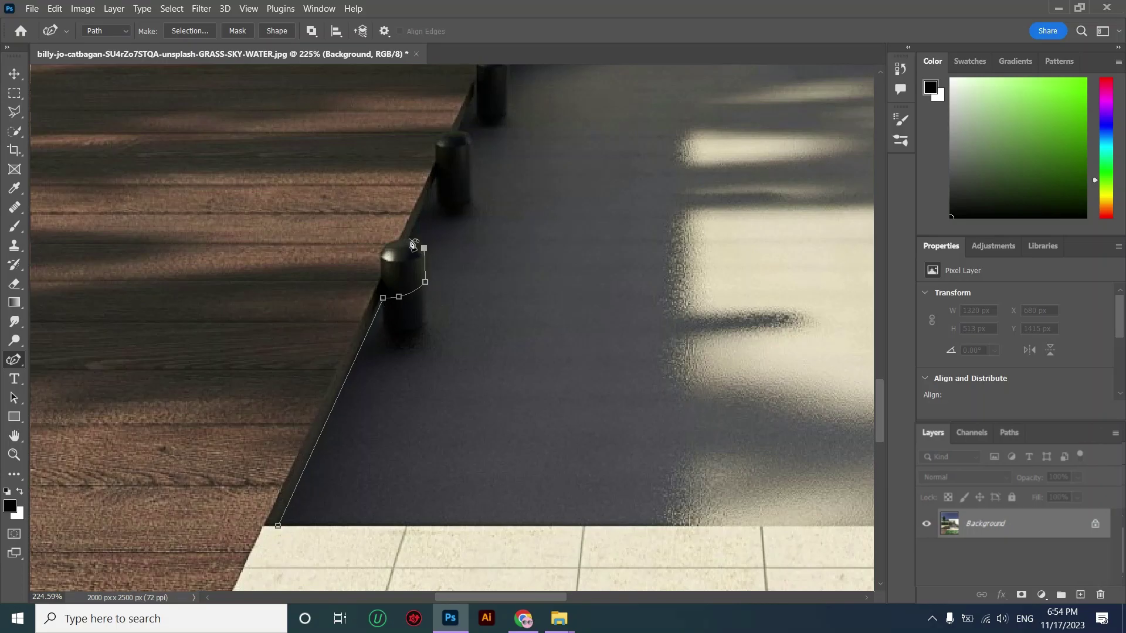
{"action": "left_click", "coordinate": [408, 239]}
{"action": "left_click", "coordinate": [438, 176]}
{"action": "left_click", "coordinate": [454, 171]}
{"action": "left_click", "coordinate": [471, 159]}
{"action": "left_click", "coordinate": [472, 144]}
{"action": "left_click", "coordinate": [467, 134]}
{"action": "left_click", "coordinate": [457, 132]}
- Continue the path around the upper post and extend it past the top post
{"action": "scroll", "coordinate": [481, 95], "scroll_direction": "up", "scroll_amount": 3}
{"action": "scroll", "coordinate": [481, 260], "scroll_direction": "up", "scroll_amount": 2}
{"action": "left_click", "coordinate": [489, 257]}
{"action": "left_click", "coordinate": [510, 247]}
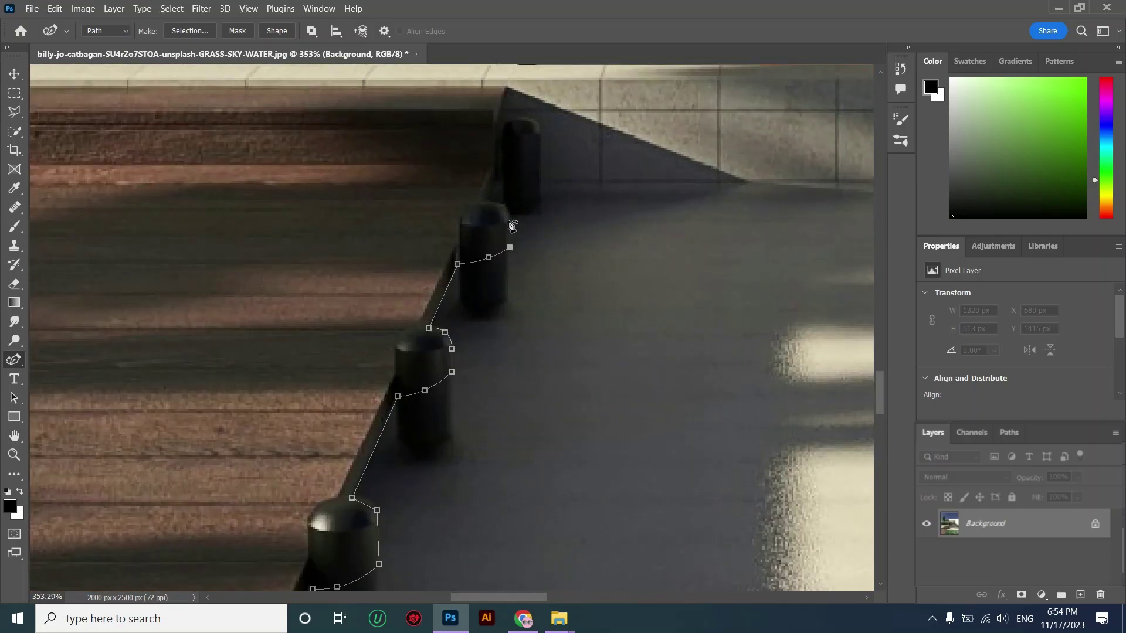
{"action": "left_click", "coordinate": [509, 219]}
{"action": "left_click", "coordinate": [503, 206]}
{"action": "left_click", "coordinate": [488, 200]}
{"action": "left_click", "coordinate": [501, 174]}
{"action": "left_click", "coordinate": [519, 166]}
{"action": "left_click", "coordinate": [534, 154]}
{"action": "left_click", "coordinate": [541, 147]}
{"action": "left_click_drag", "start_coordinate": [480, 596], "coordinate": [506, 596]}
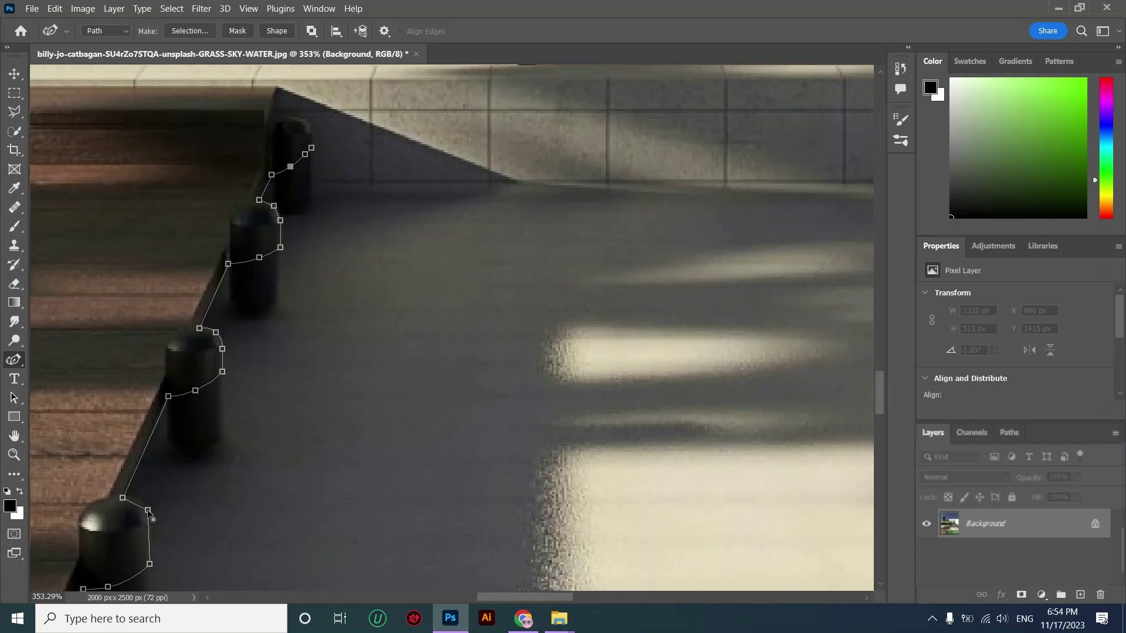
- Resume the path along the tiled step's edge and corner to the image's right edge
{"action": "left_click", "coordinate": [311, 148]}
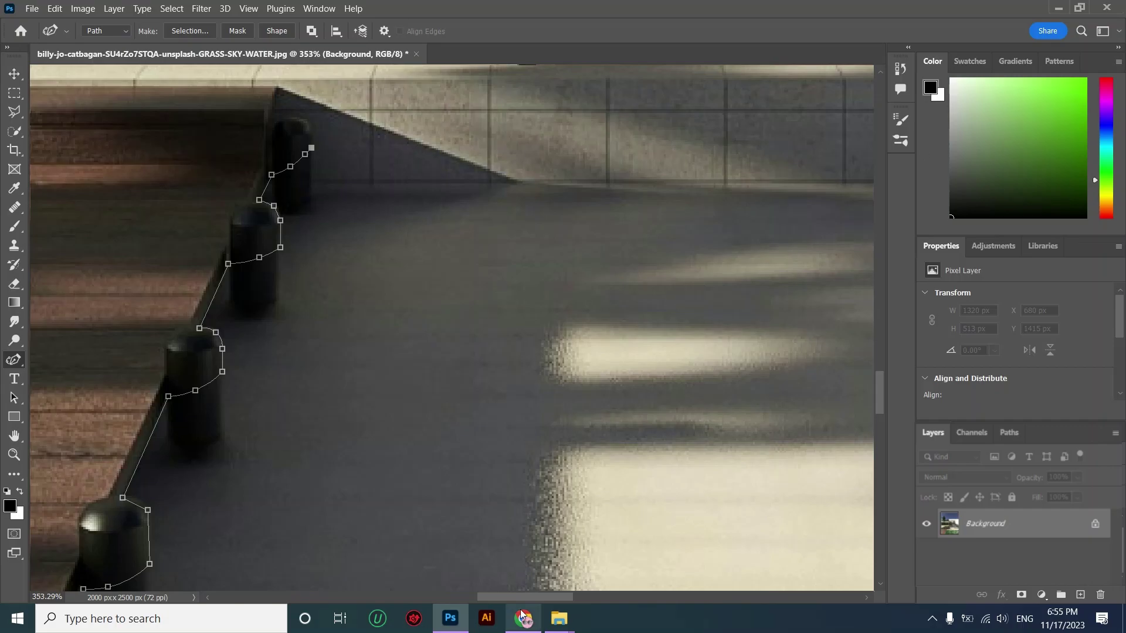
{"action": "scroll", "coordinate": [756, 223], "scroll_direction": "down", "scroll_amount": 5}
{"action": "left_click", "coordinate": [764, 289]}
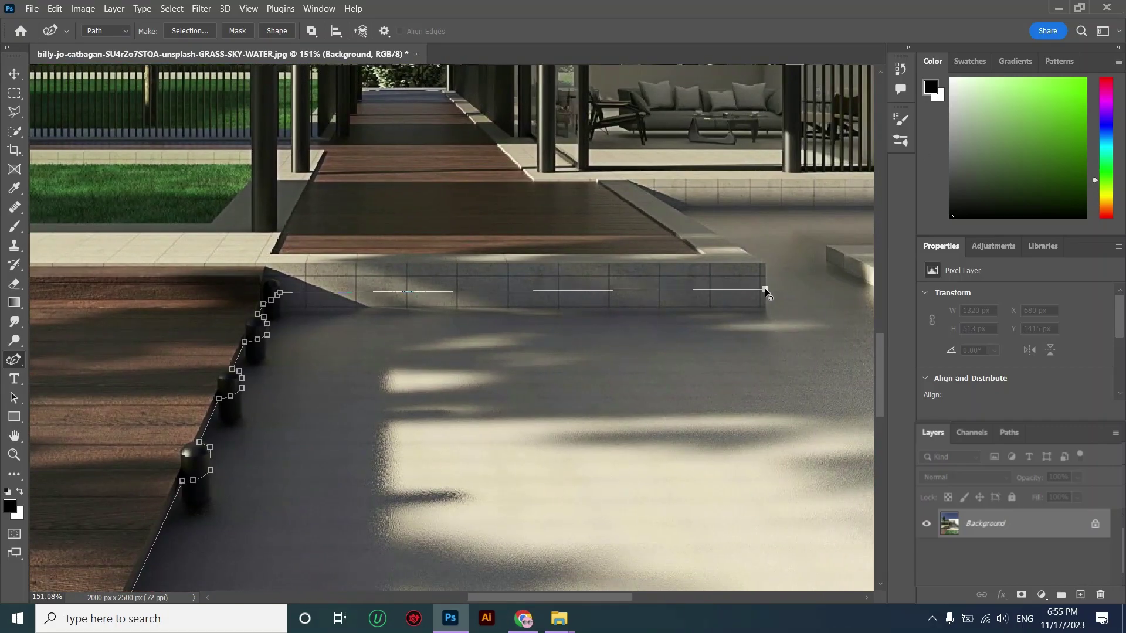
{"action": "left_click", "coordinate": [765, 264]}
{"action": "left_click", "coordinate": [655, 196]}
{"action": "scroll", "coordinate": [704, 199], "scroll_direction": "right", "scroll_amount": 5}
{"action": "left_click", "coordinate": [753, 194]}
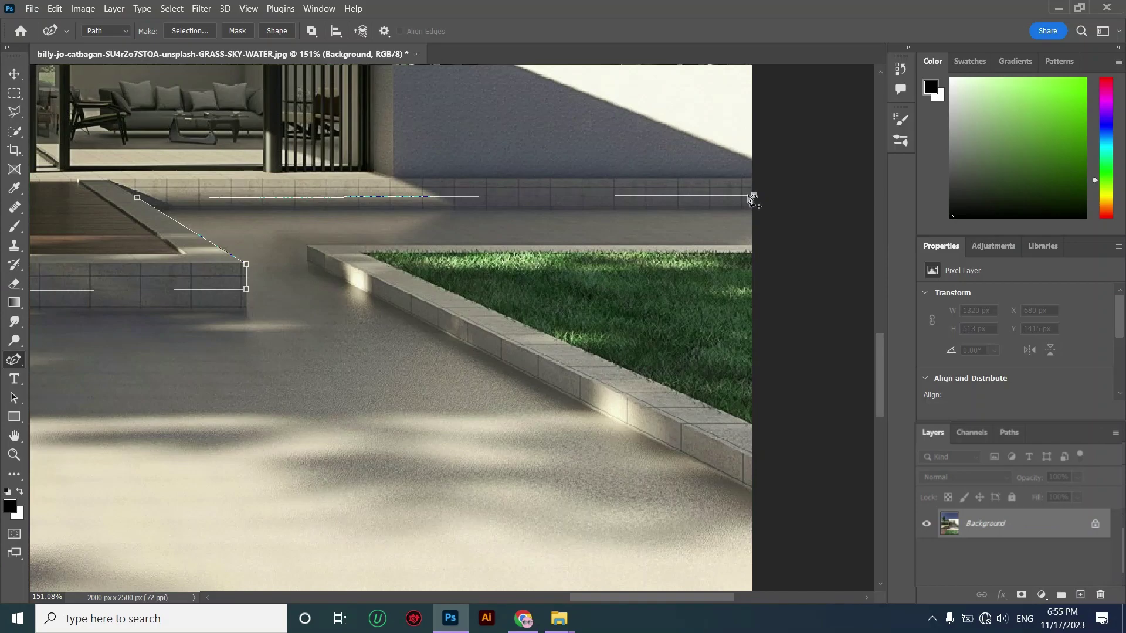
{"action": "left_click_drag", "start_coordinate": [751, 246], "coordinate": [772, 242]}
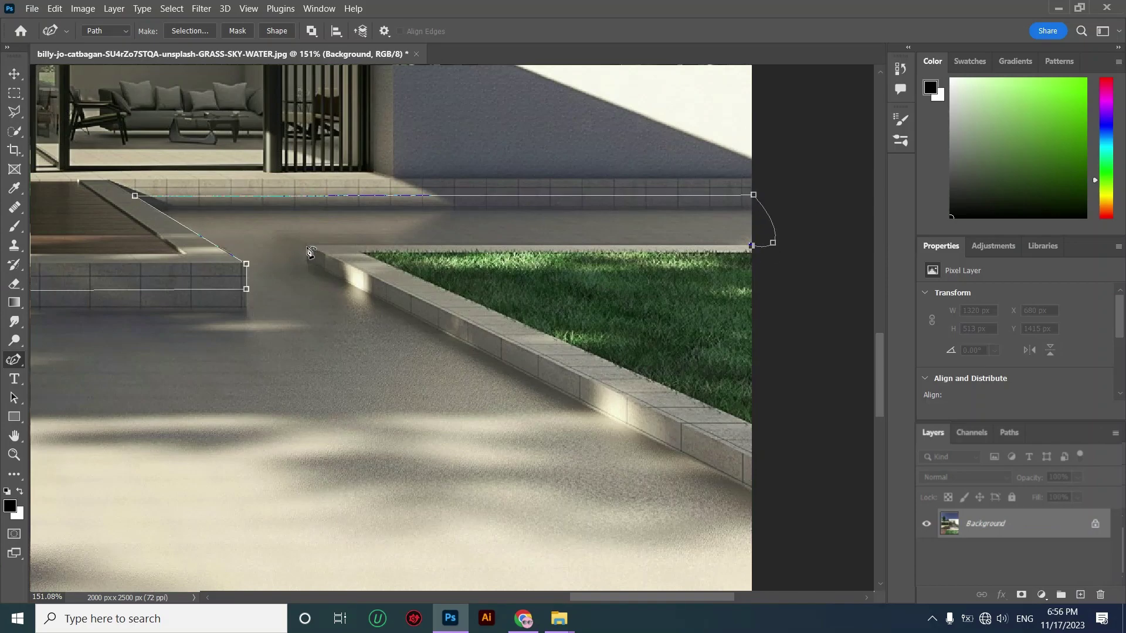
- Follow the grass curb down the right edge and close the path at its start anchor
{"action": "left_click", "coordinate": [308, 244]}
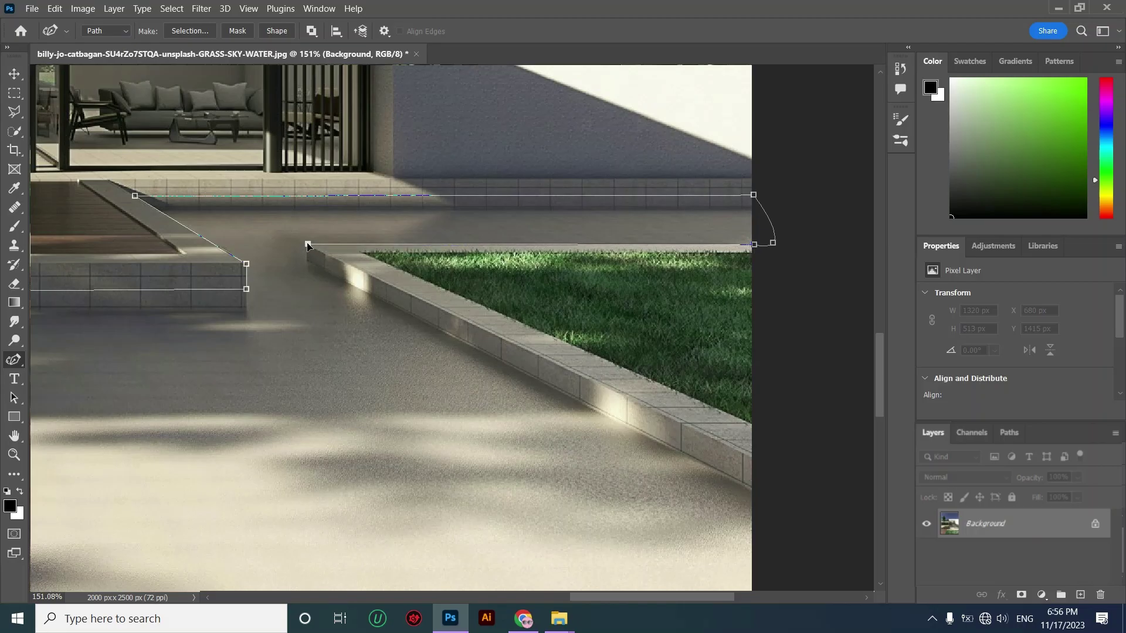
{"action": "left_click", "coordinate": [762, 451]}
{"action": "scroll", "coordinate": [768, 452], "scroll_direction": "down", "scroll_amount": 3}
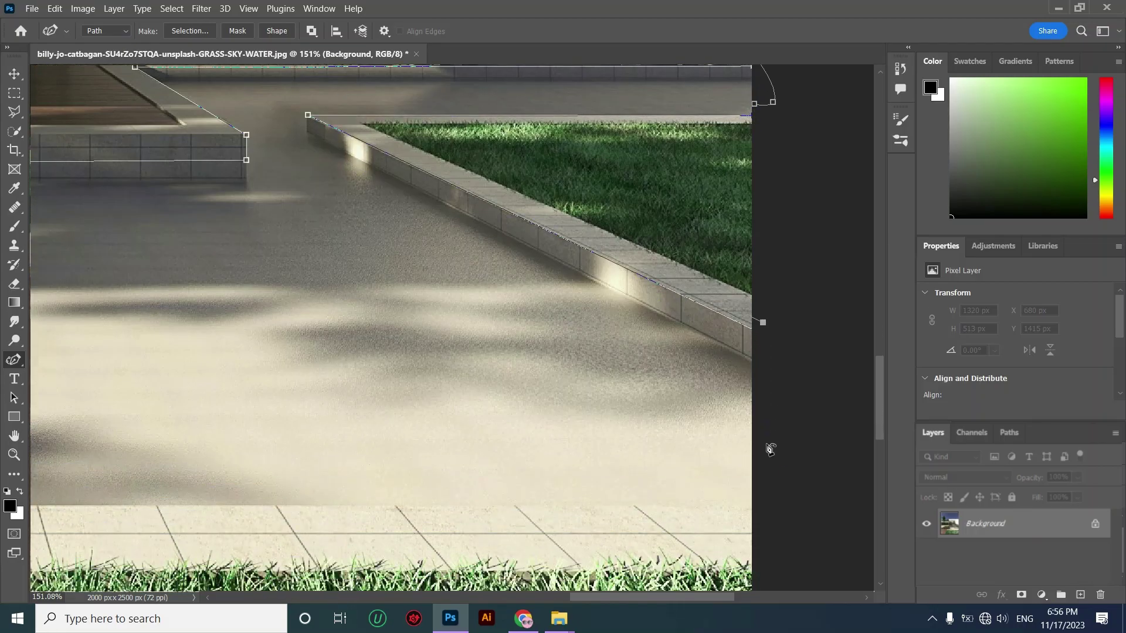
{"action": "scroll", "coordinate": [769, 449], "scroll_direction": "down", "scroll_amount": 3}
{"action": "left_click_drag", "start_coordinate": [819, 411], "coordinate": [830, 299]}
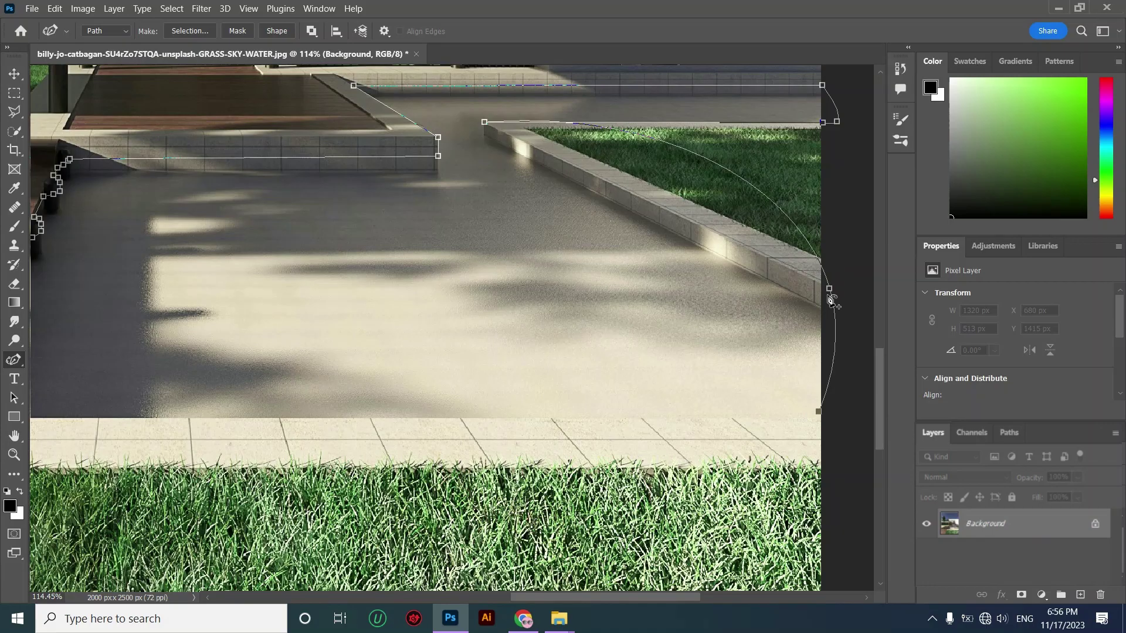
{"action": "left_click_drag", "start_coordinate": [606, 597], "coordinate": [639, 605]}
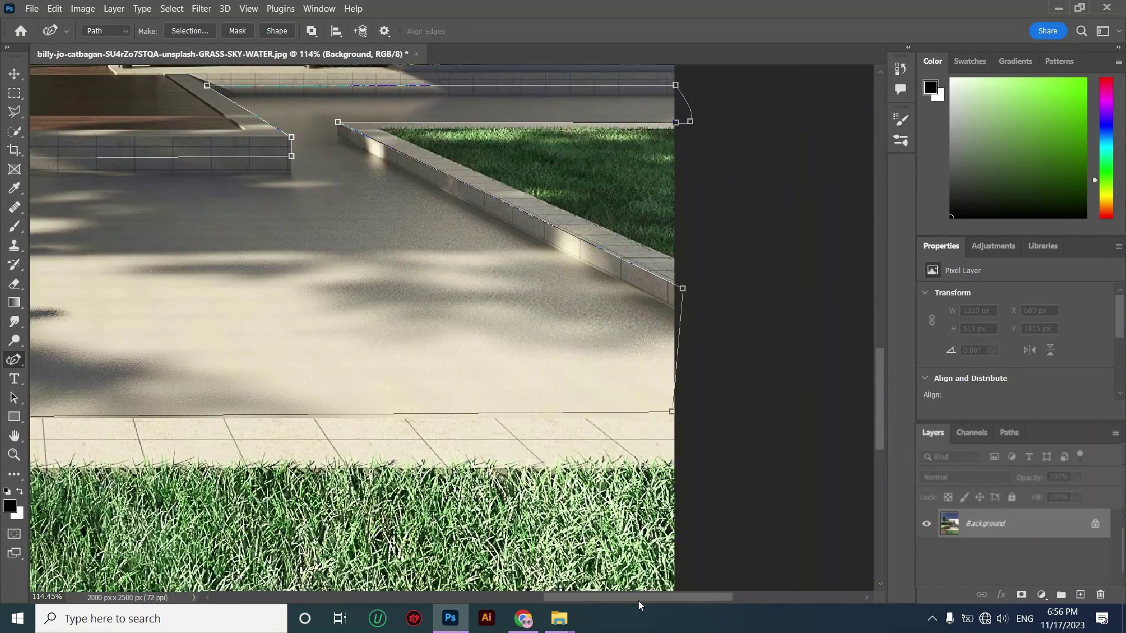
{"action": "left_click", "coordinate": [673, 412]}
{"action": "scroll", "coordinate": [674, 417], "scroll_direction": "down", "scroll_amount": 2}
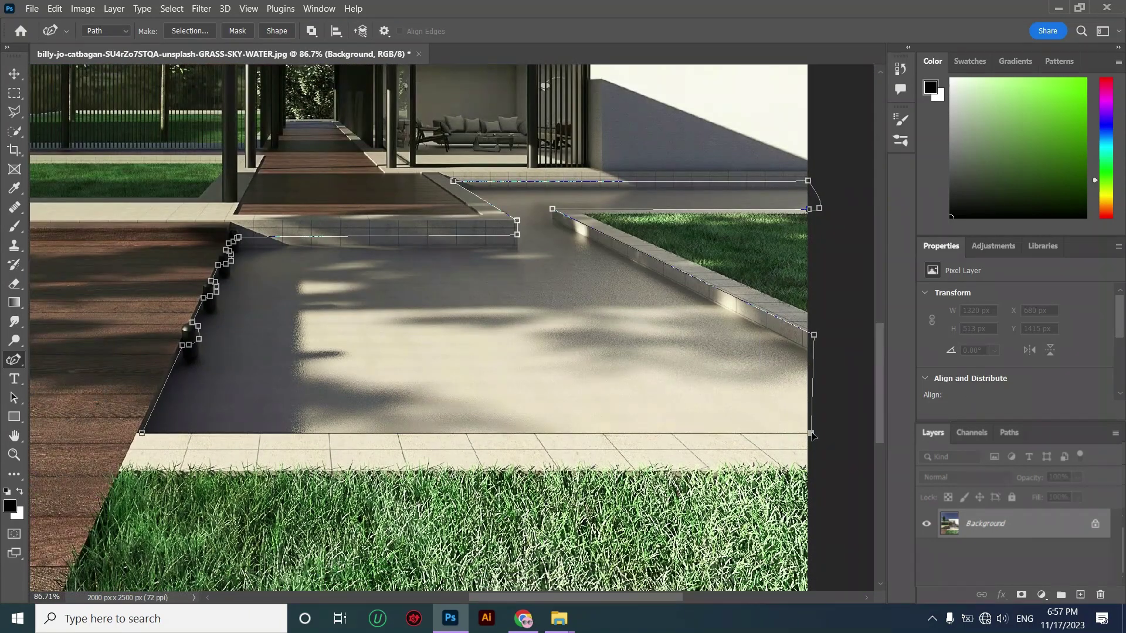
{"action": "scroll", "coordinate": [674, 418], "scroll_direction": "down", "scroll_amount": 1}
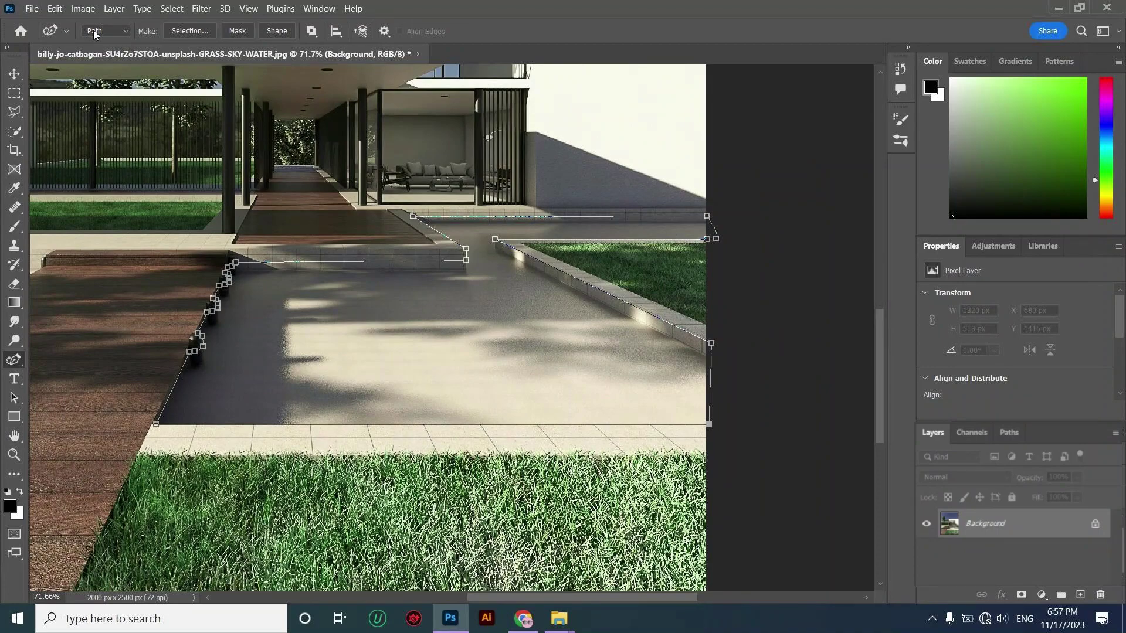
- Make a Feather 0 selection from the walkway path and copy it to Layer 1 with Ctrl+J
{"action": "left_click", "coordinate": [190, 30]}
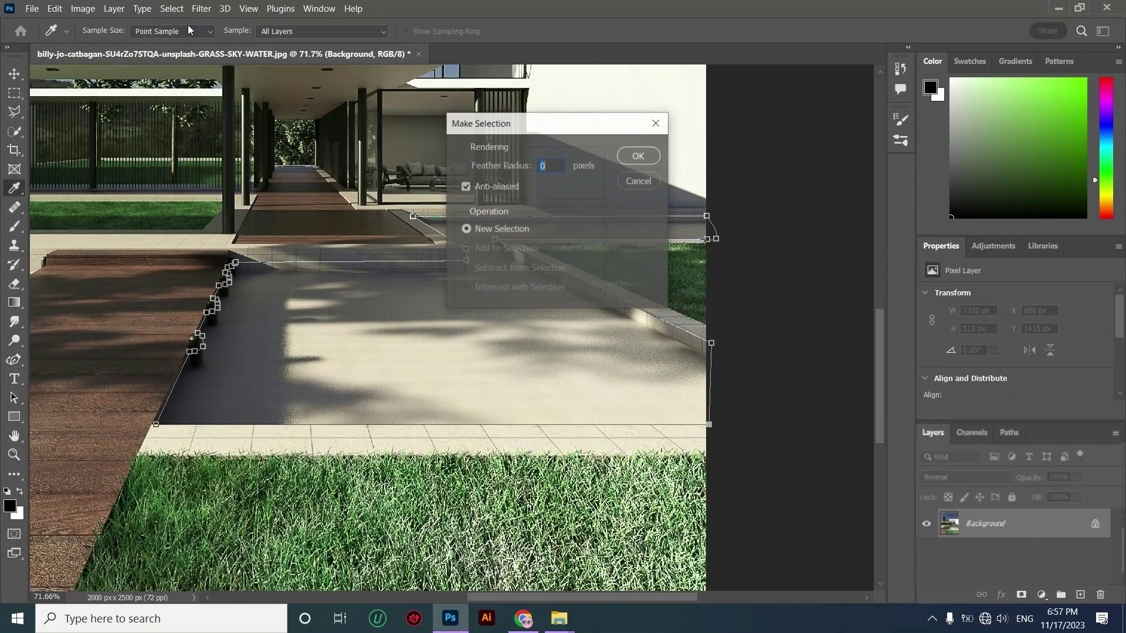
{"action": "left_click", "coordinate": [643, 160]}
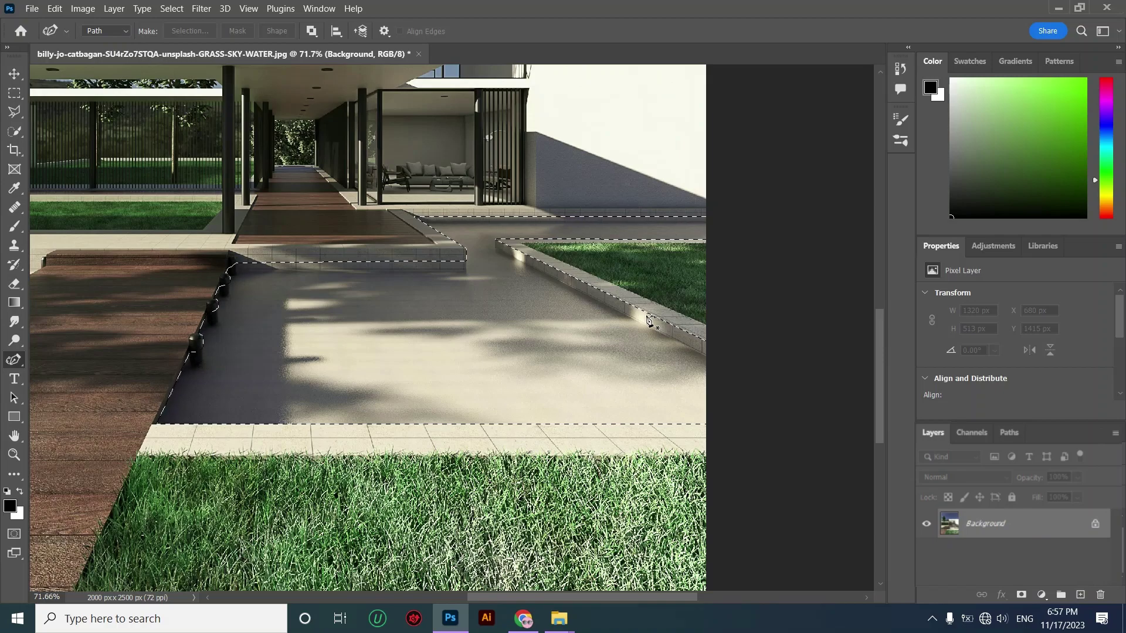
{"action": "left_click", "coordinate": [14, 75]}
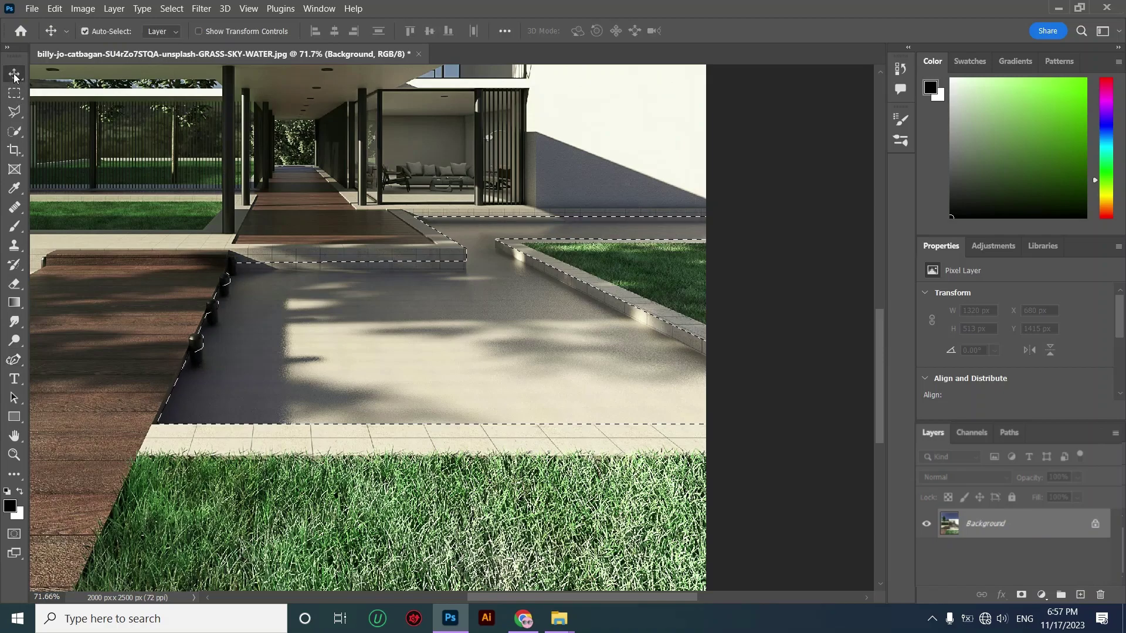
{"action": "left_click", "coordinate": [805, 564]}
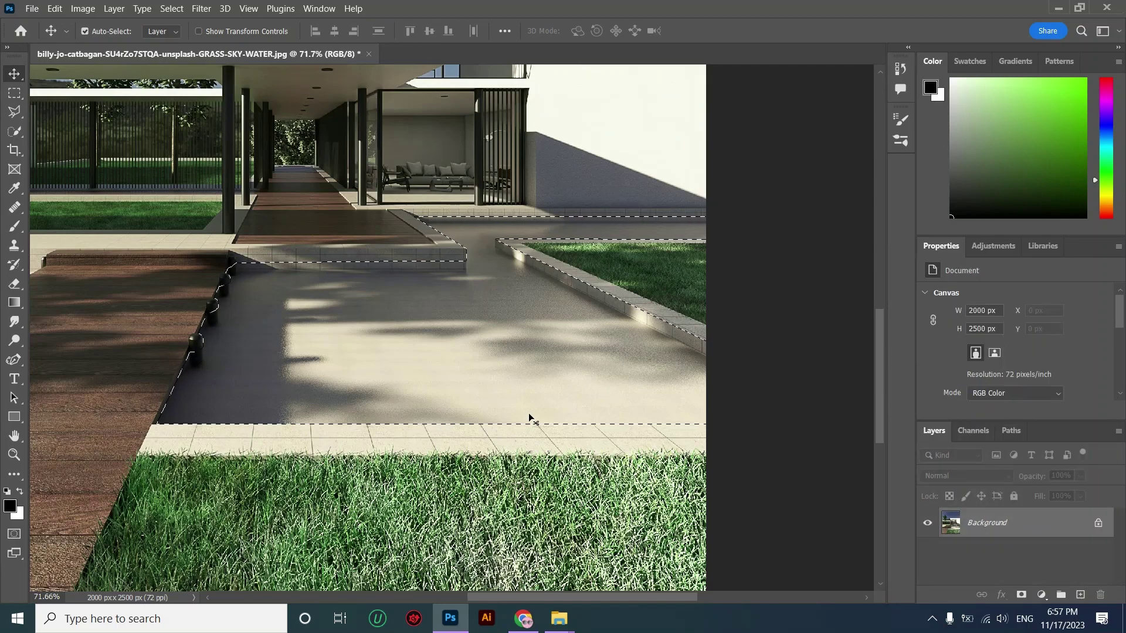
{"action": "key", "text": "ctrl+j"}
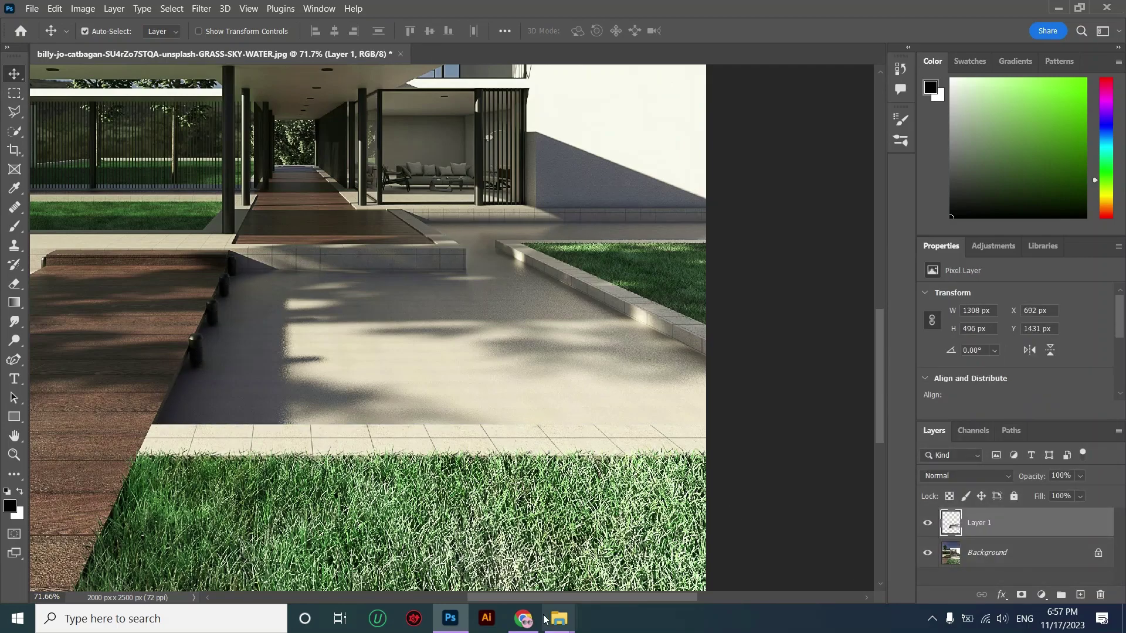
- Open the palm-lined pool photo from the 'pool' folder in Photos, then close it
{"action": "left_click", "coordinate": [559, 619]}
{"action": "double_click", "coordinate": [199, 235]}
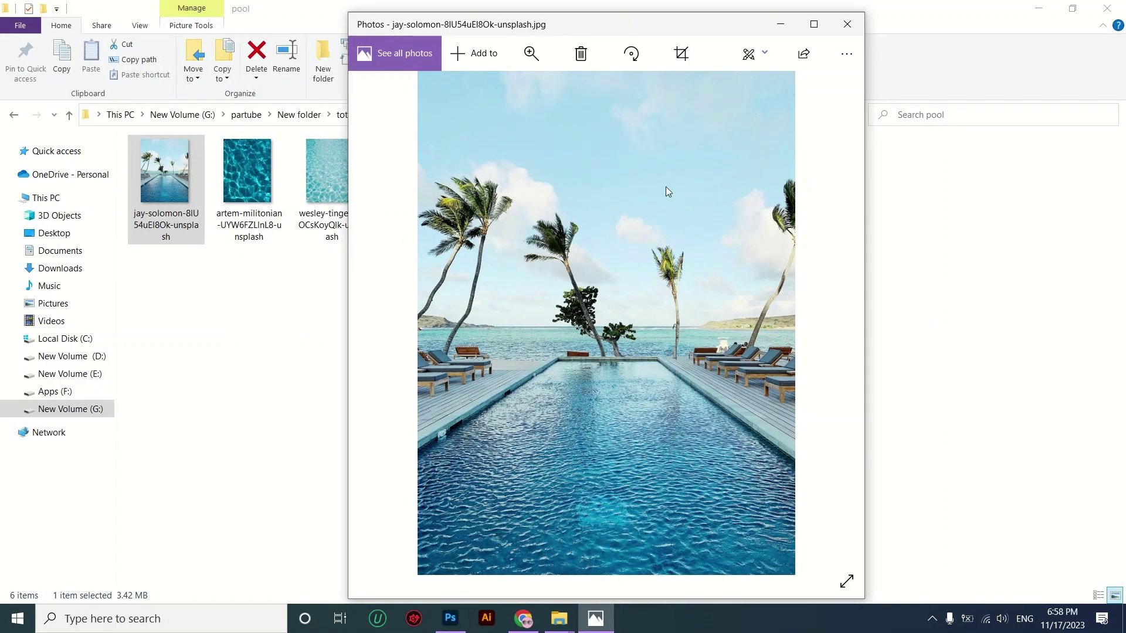
{"action": "left_click", "coordinate": [847, 24]}
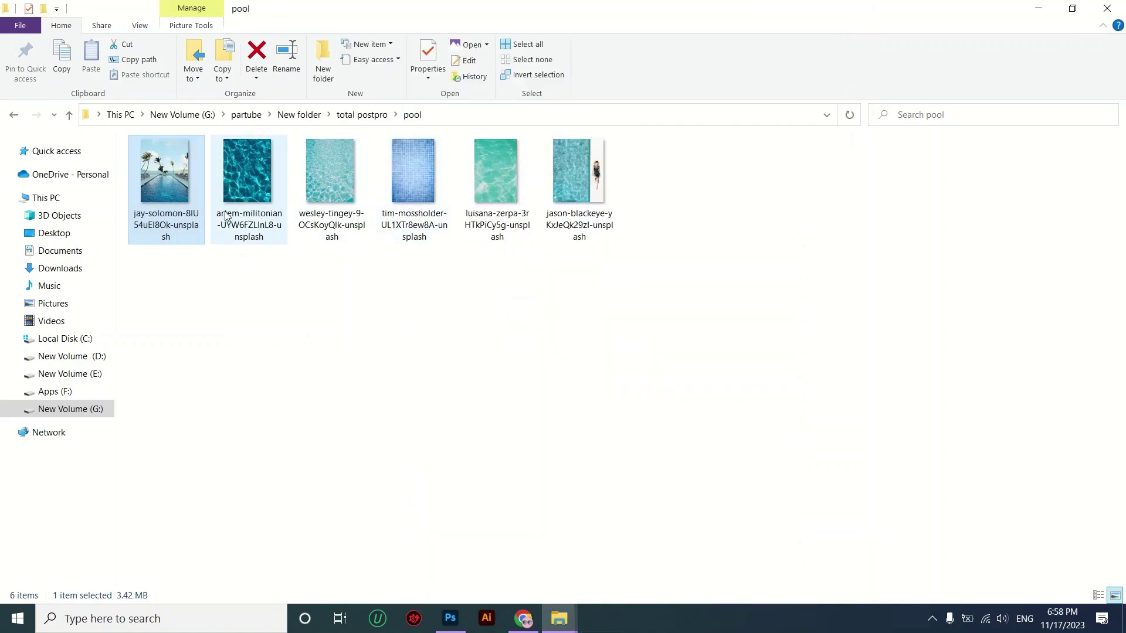
- Drag the rippled water photo into Photoshop and commit its placement
{"action": "left_click_drag", "start_coordinate": [318, 340], "coordinate": [397, 372]}
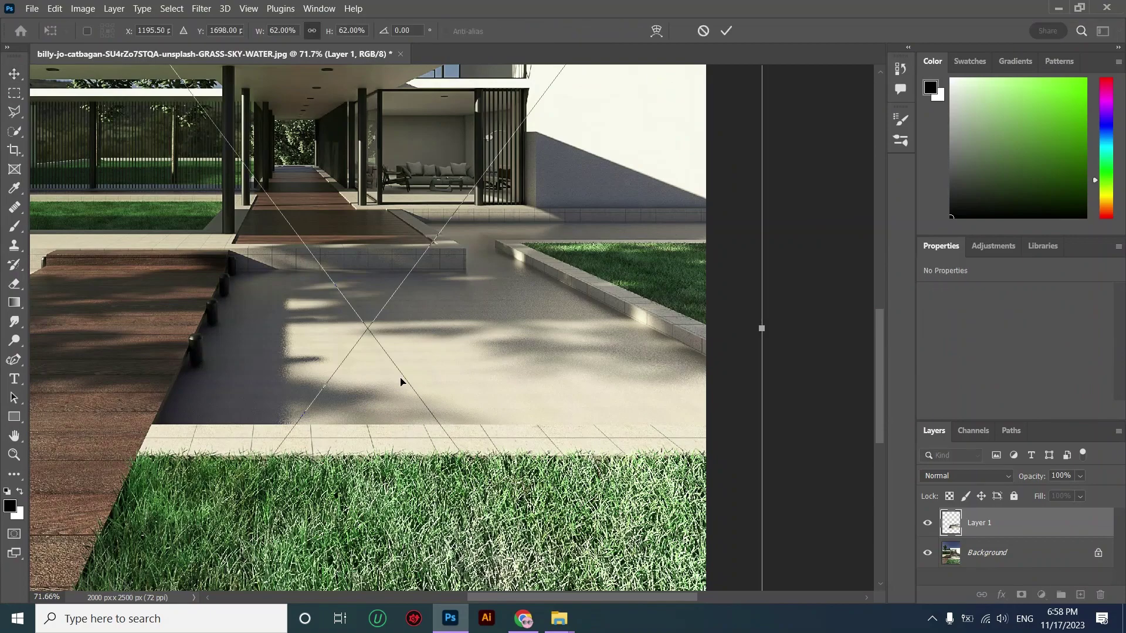
{"action": "scroll", "coordinate": [527, 242], "scroll_direction": "down", "scroll_amount": 3}
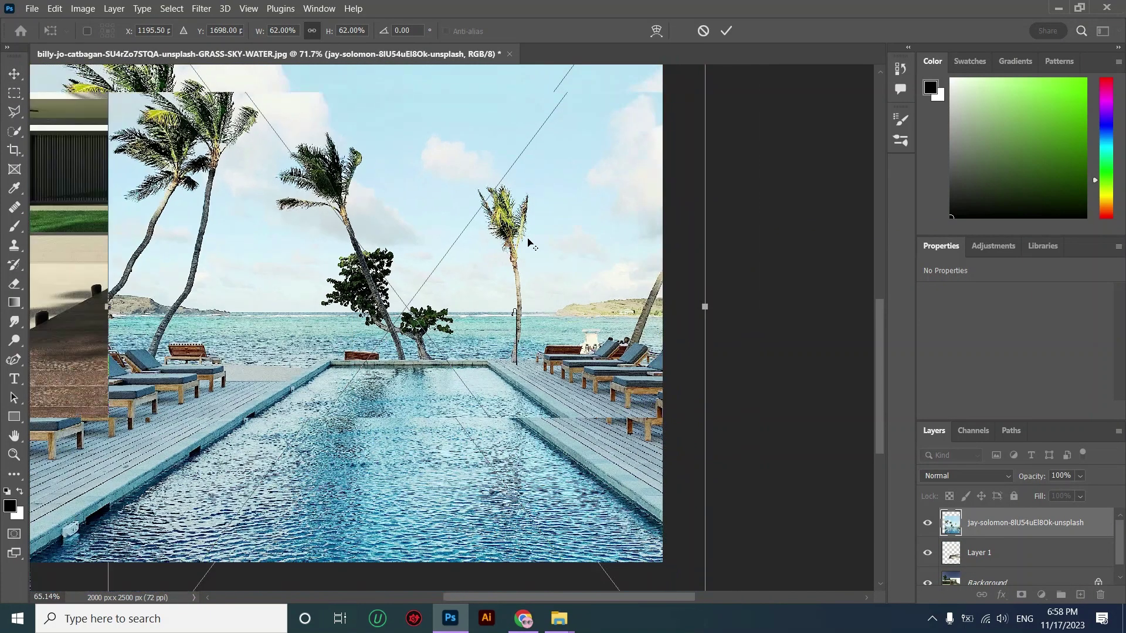
{"action": "scroll", "coordinate": [528, 243], "scroll_direction": "down", "scroll_amount": 1}
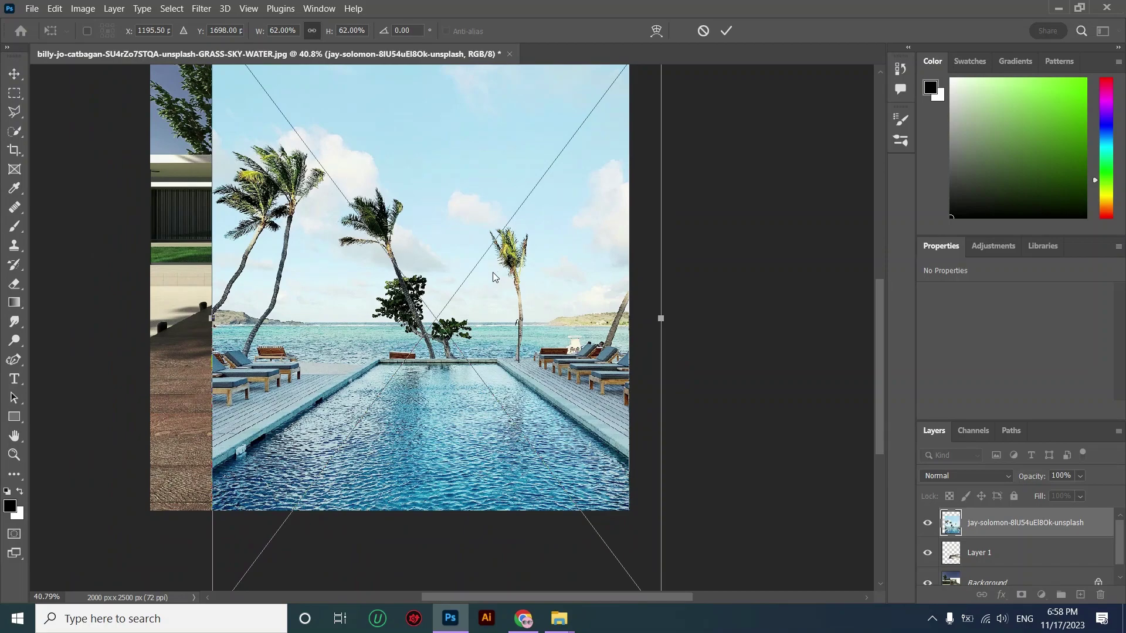
{"action": "left_click", "coordinate": [726, 32]}
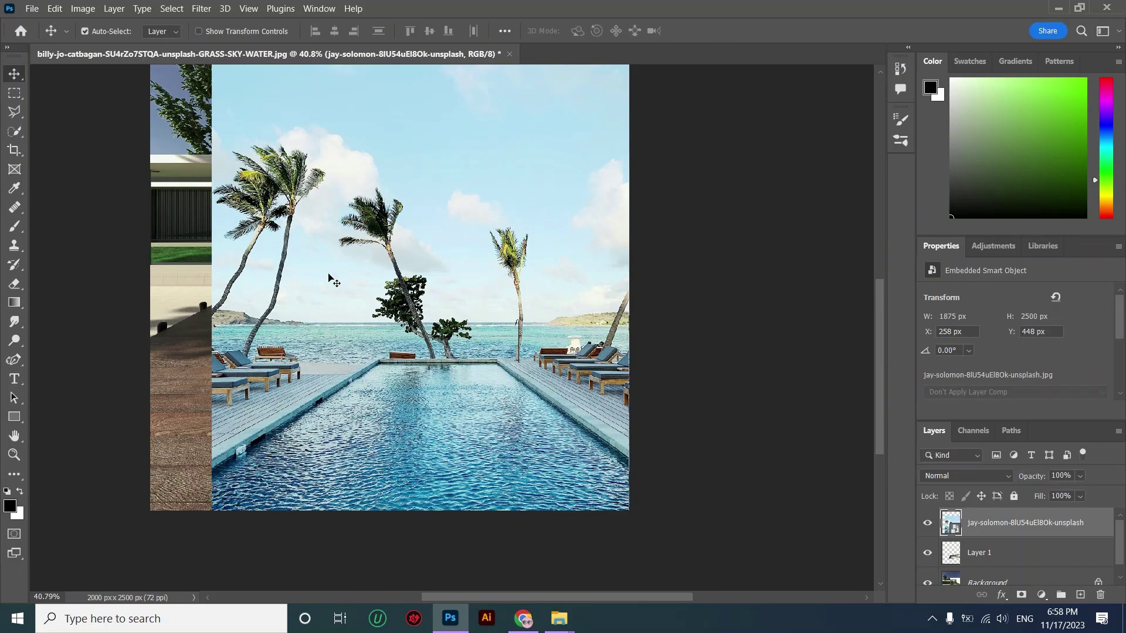
{"action": "scroll", "coordinate": [364, 296], "scroll_direction": "down", "scroll_amount": 1}
{"action": "scroll", "coordinate": [363, 296], "scroll_direction": "up", "scroll_amount": 1}
{"action": "scroll", "coordinate": [362, 293], "scroll_direction": "up", "scroll_amount": 2}
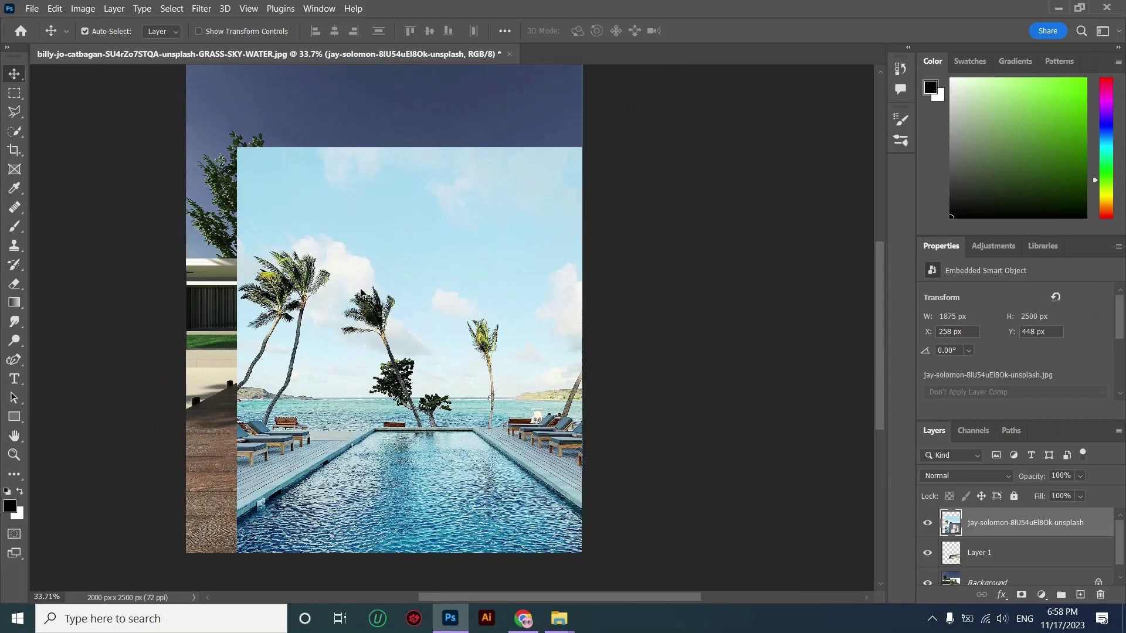
{"action": "scroll", "coordinate": [361, 293], "scroll_direction": "up", "scroll_amount": 1}
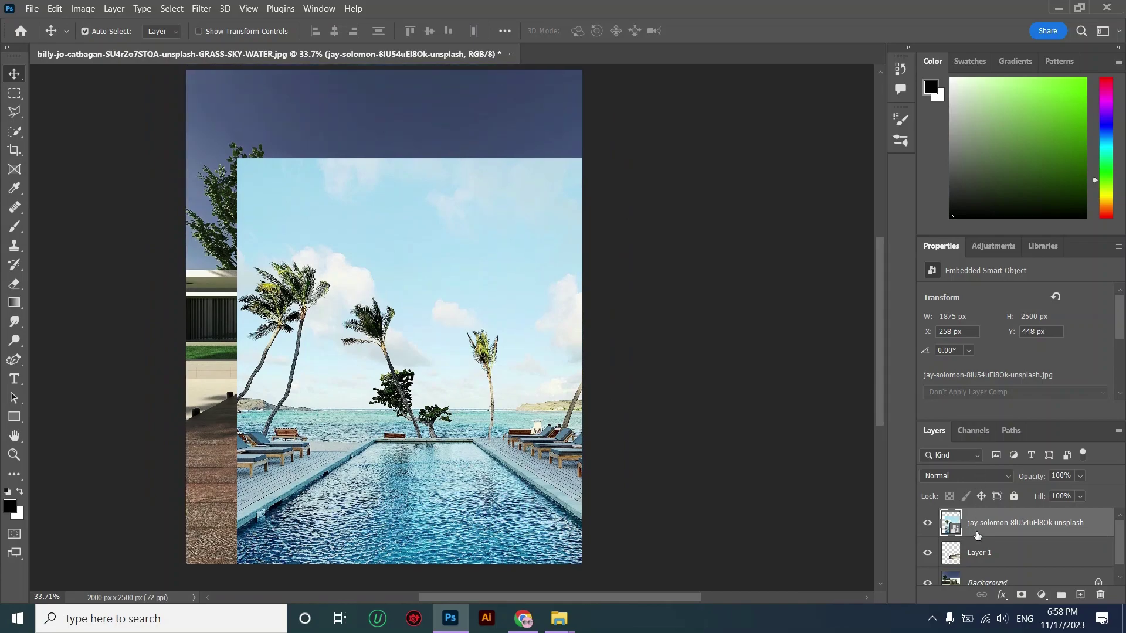
- Clip the water photo to Layer 1 and shift it to fill the pool
{"action": "right_click", "coordinate": [973, 527]}
{"action": "left_click", "coordinate": [844, 361]}
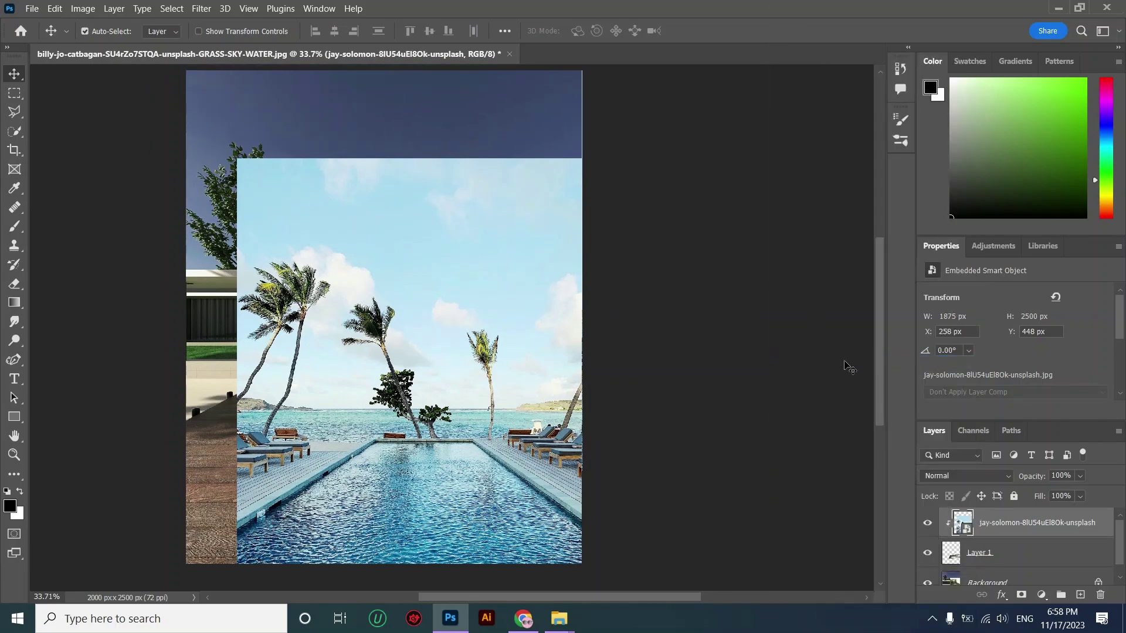
{"action": "left_click_drag", "start_coordinate": [467, 435], "coordinate": [504, 339]}
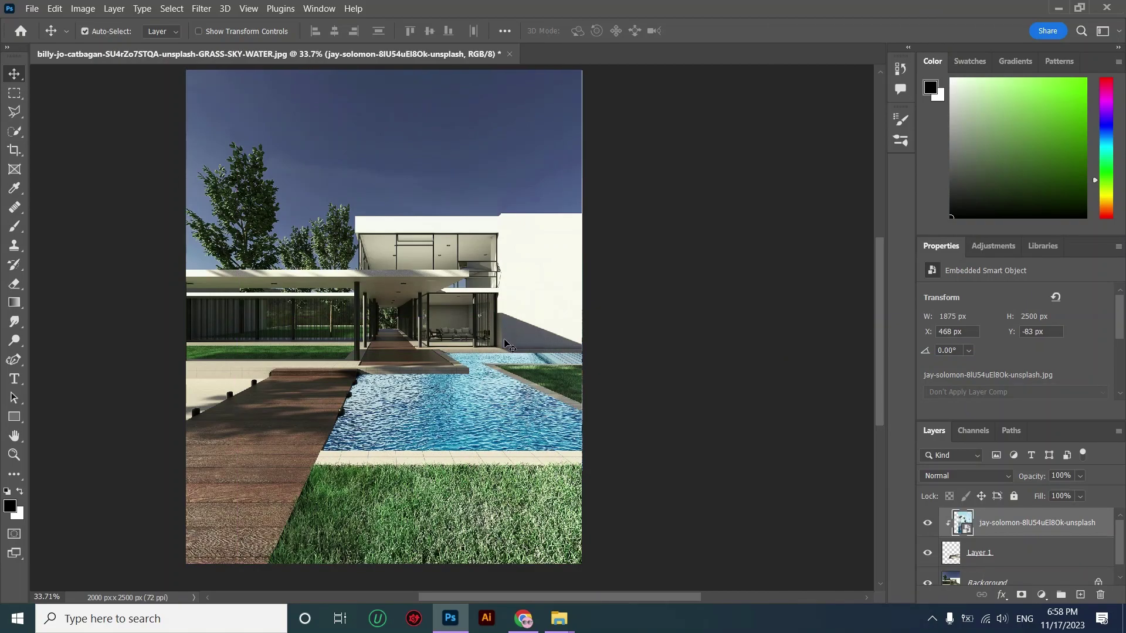
- Distort the water texture's corners to match the pool's perspective and commit the transform
{"action": "key", "text": "ctrl+t"}
{"action": "right_click", "coordinate": [502, 420]}
{"action": "left_click", "coordinate": [528, 217]}
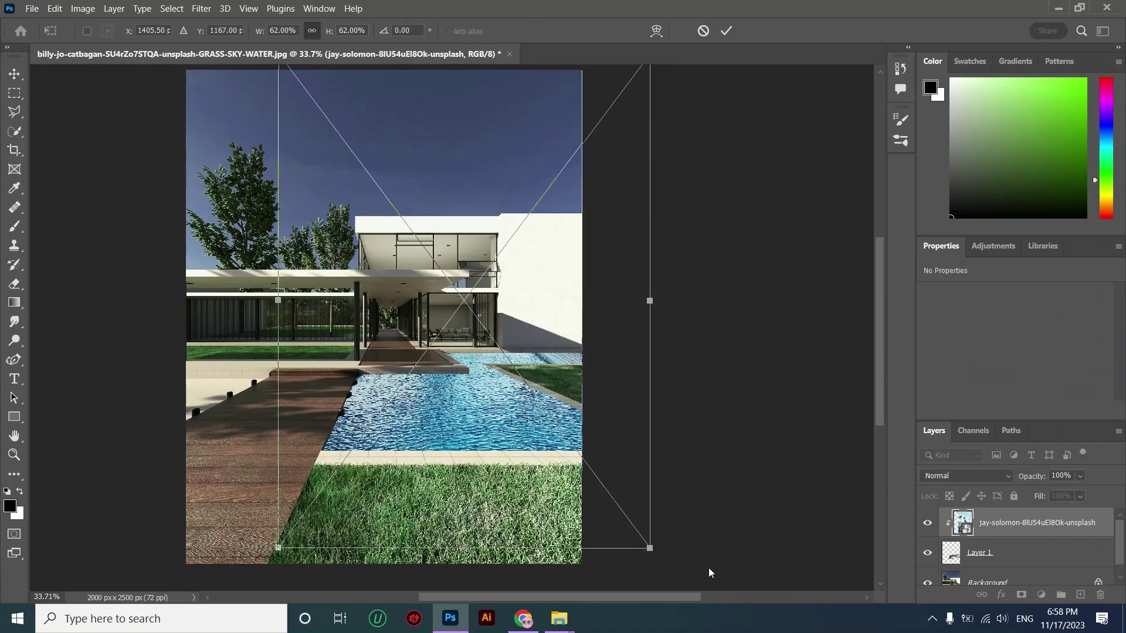
{"action": "left_click_drag", "start_coordinate": [649, 305], "coordinate": [733, 291]}
{"action": "left_click_drag", "start_coordinate": [559, 596], "coordinate": [579, 596]}
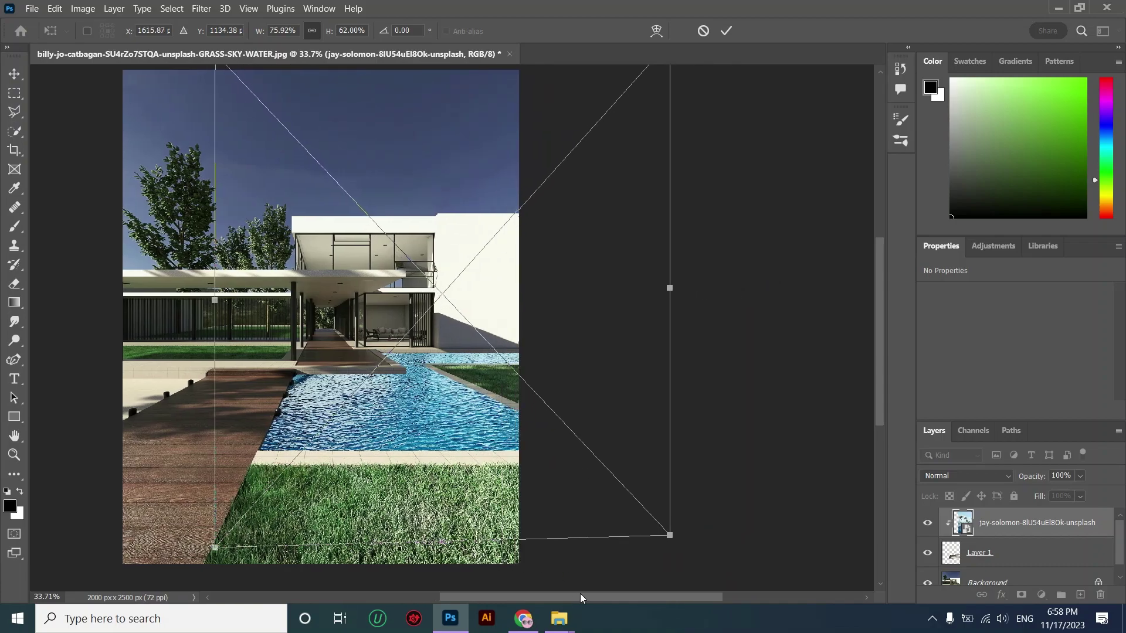
{"action": "left_click_drag", "start_coordinate": [671, 293], "coordinate": [649, 297]}
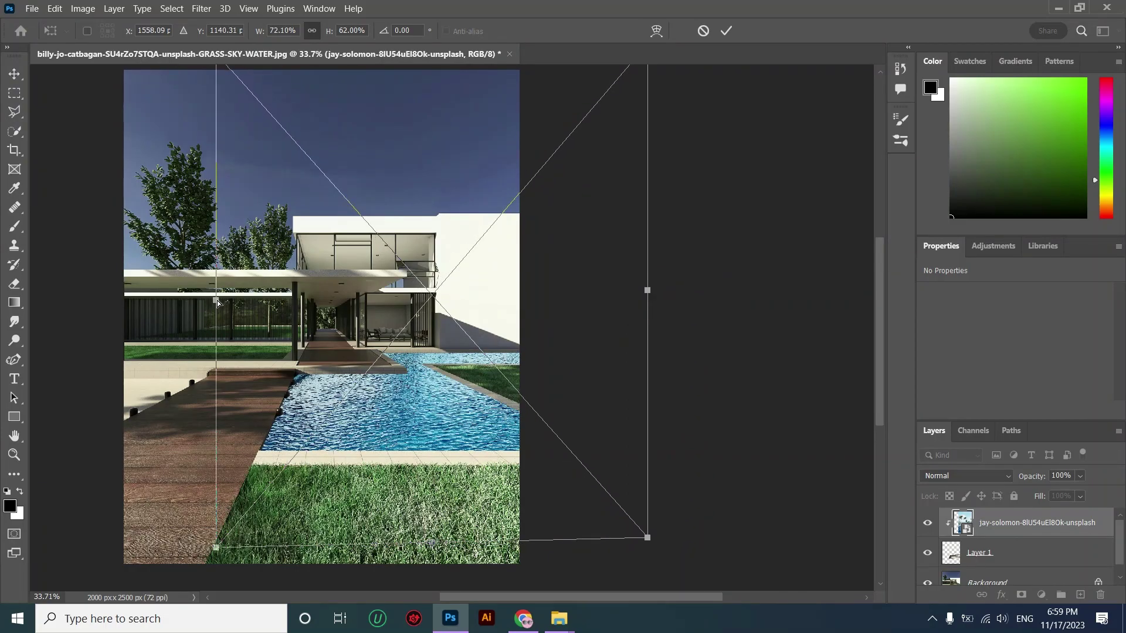
{"action": "left_click_drag", "start_coordinate": [217, 303], "coordinate": [204, 296]}
{"action": "scroll", "coordinate": [608, 221], "scroll_direction": "up", "scroll_amount": 2}
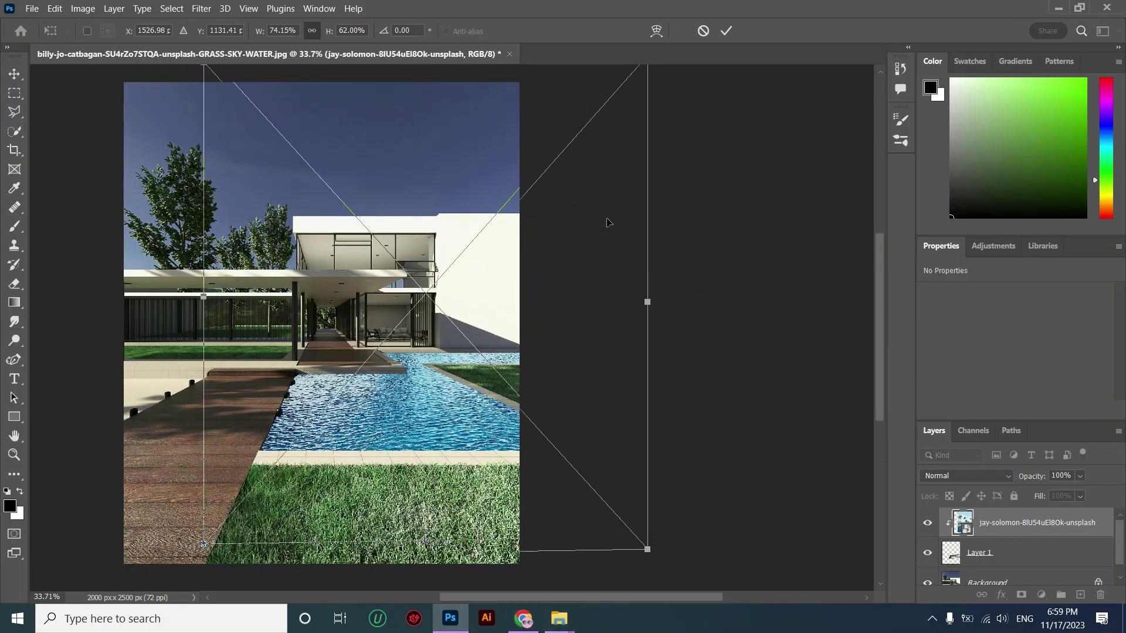
{"action": "left_click_drag", "start_coordinate": [647, 98], "coordinate": [610, 104]}
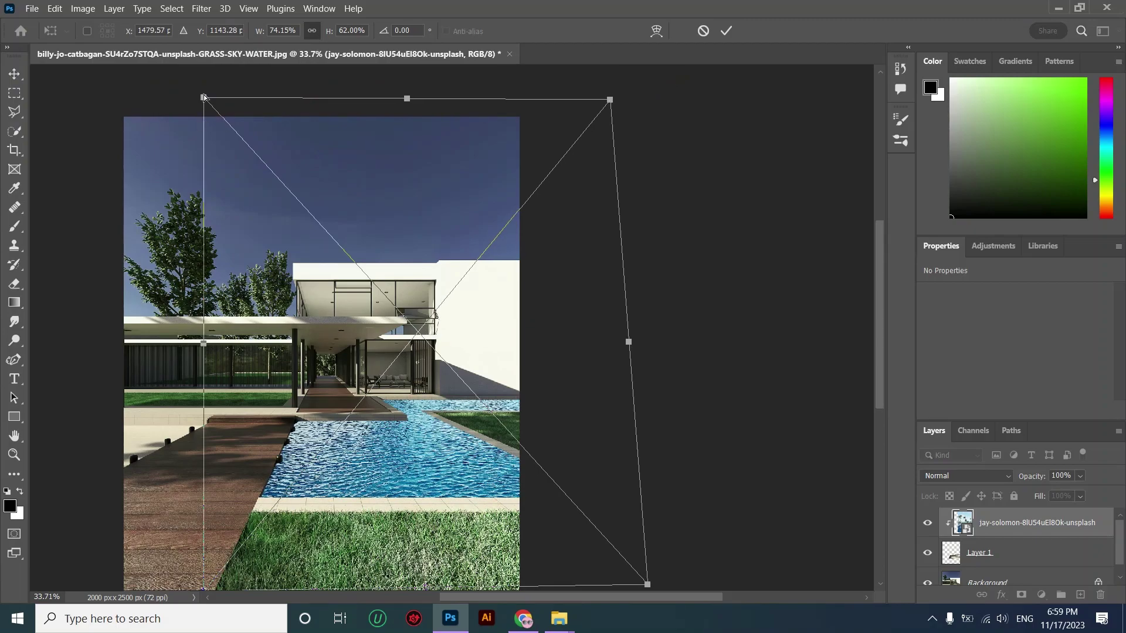
{"action": "left_click_drag", "start_coordinate": [203, 98], "coordinate": [239, 134]}
{"action": "left_click_drag", "start_coordinate": [609, 100], "coordinate": [601, 137]}
{"action": "scroll", "coordinate": [633, 375], "scroll_direction": "down", "scroll_amount": 1}
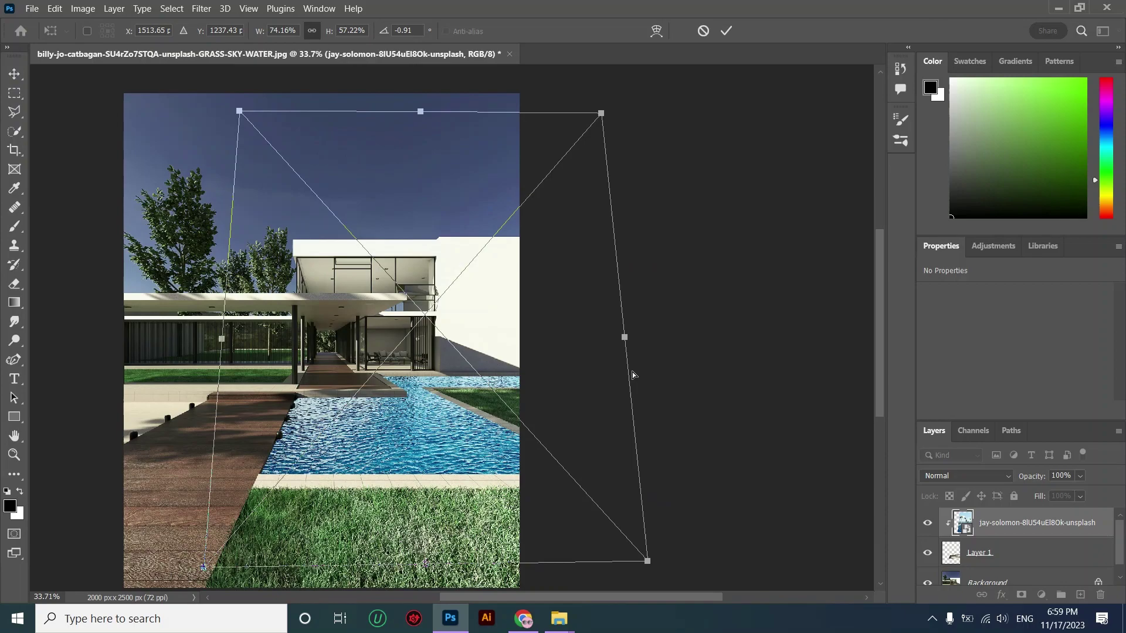
{"action": "left_click", "coordinate": [725, 30]}
- Set the clipped water layer to Overlay at 86% opacity, then select the Background layer
{"action": "scroll", "coordinate": [653, 402], "scroll_direction": "up", "scroll_amount": 2}
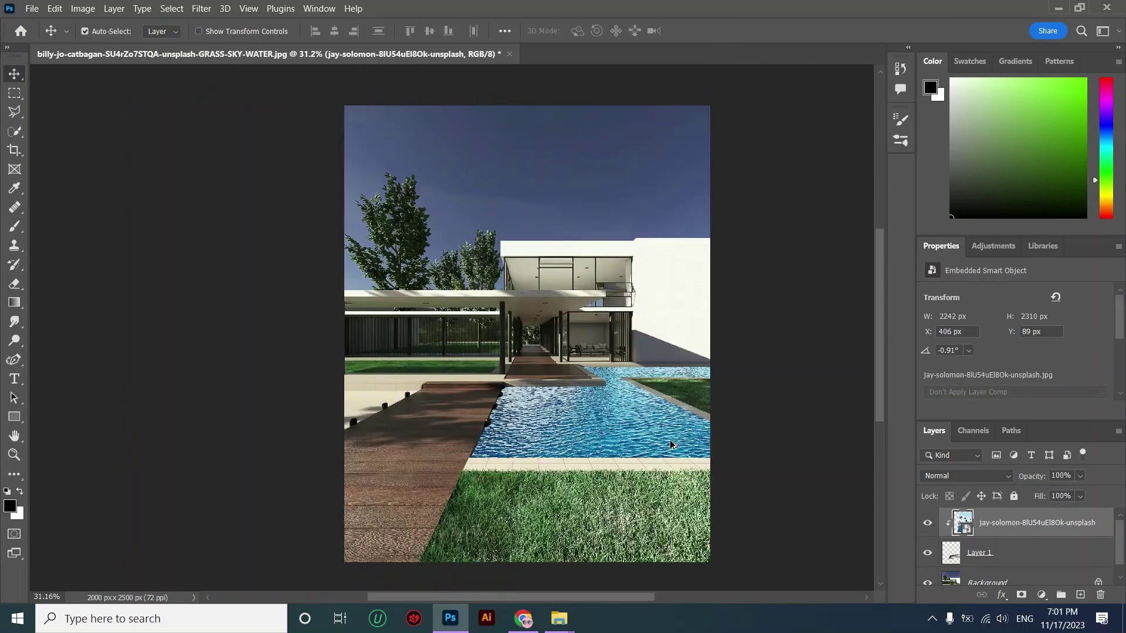
{"action": "scroll", "coordinate": [653, 402], "scroll_direction": "up", "scroll_amount": 3}
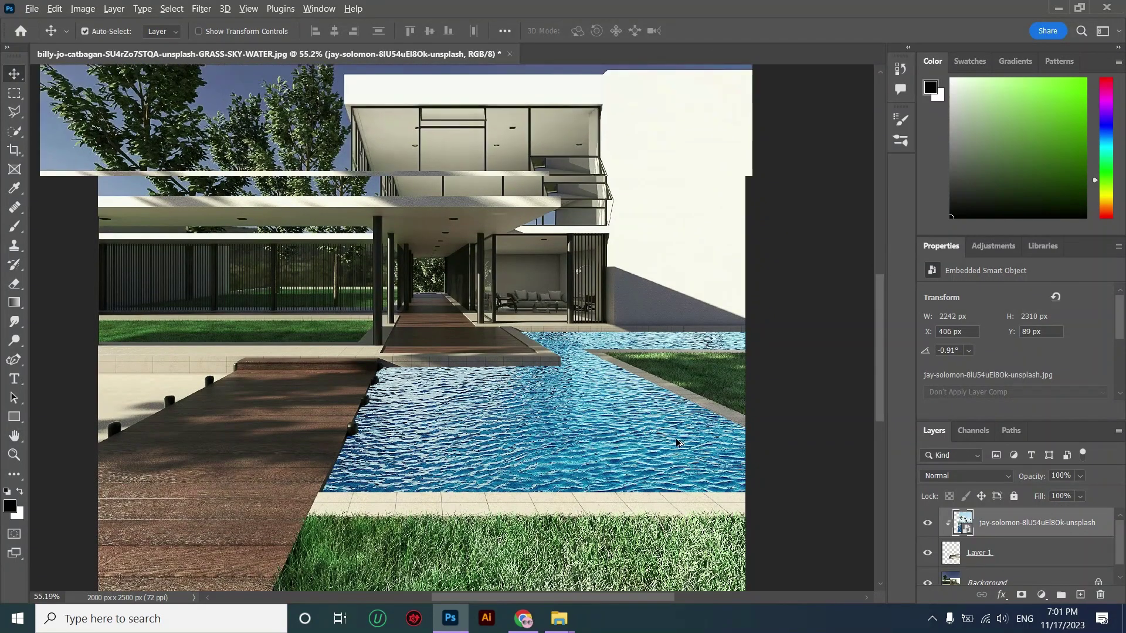
{"action": "scroll", "coordinate": [717, 461], "scroll_direction": "up", "scroll_amount": 2}
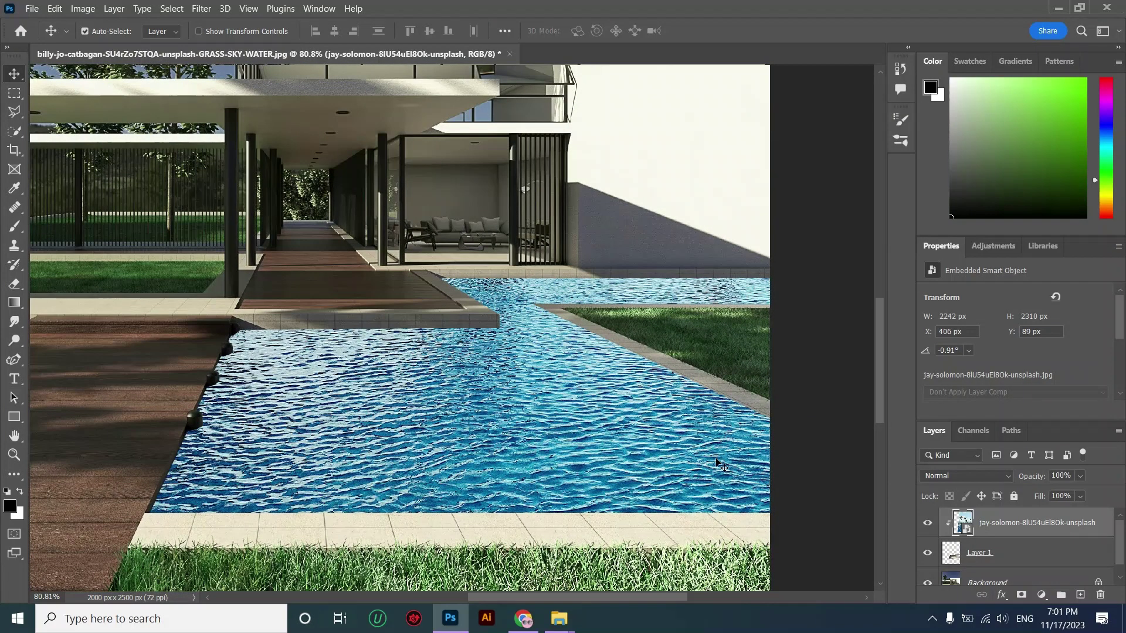
{"action": "left_click", "coordinate": [983, 478]}
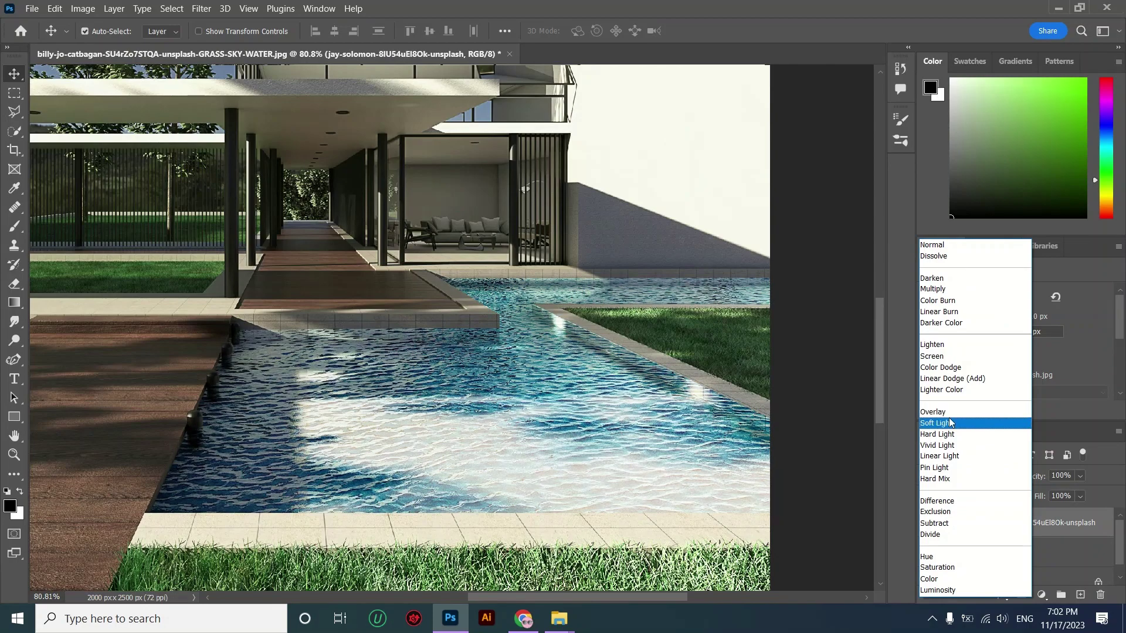
{"action": "left_click", "coordinate": [947, 412]}
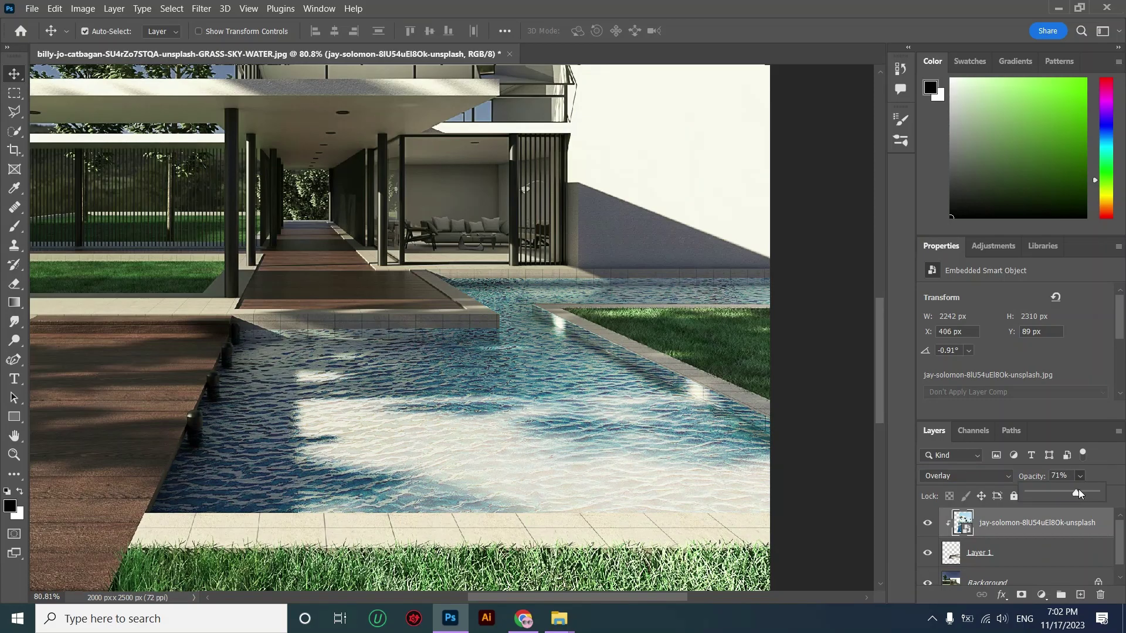
{"action": "scroll", "coordinate": [661, 418], "scroll_direction": "down", "scroll_amount": 5}
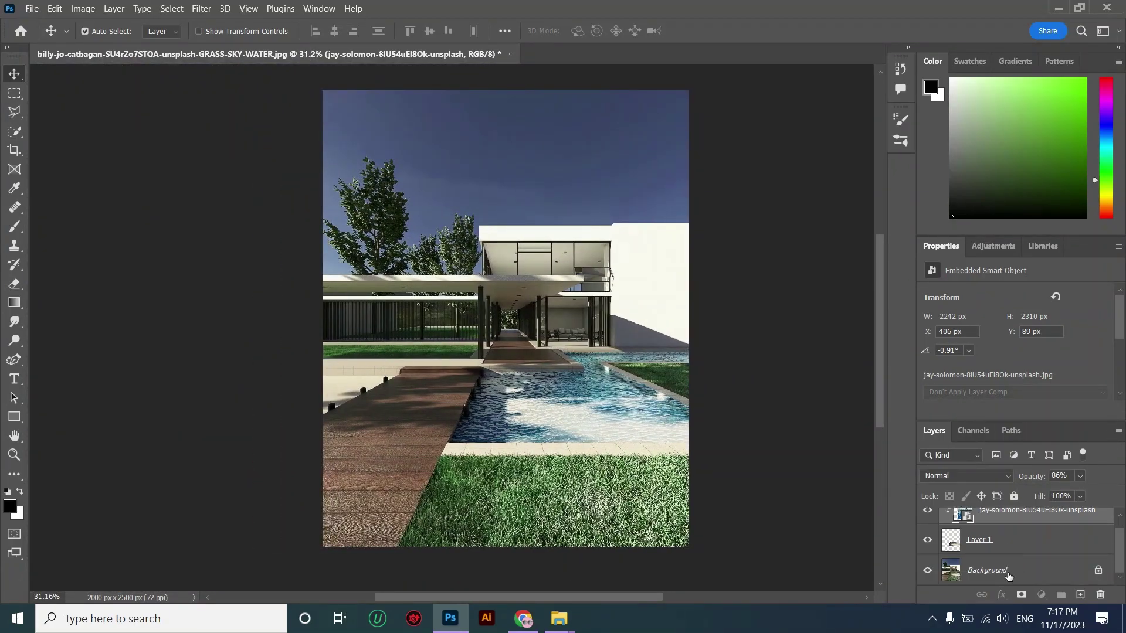
{"action": "left_click", "coordinate": [1005, 573]}
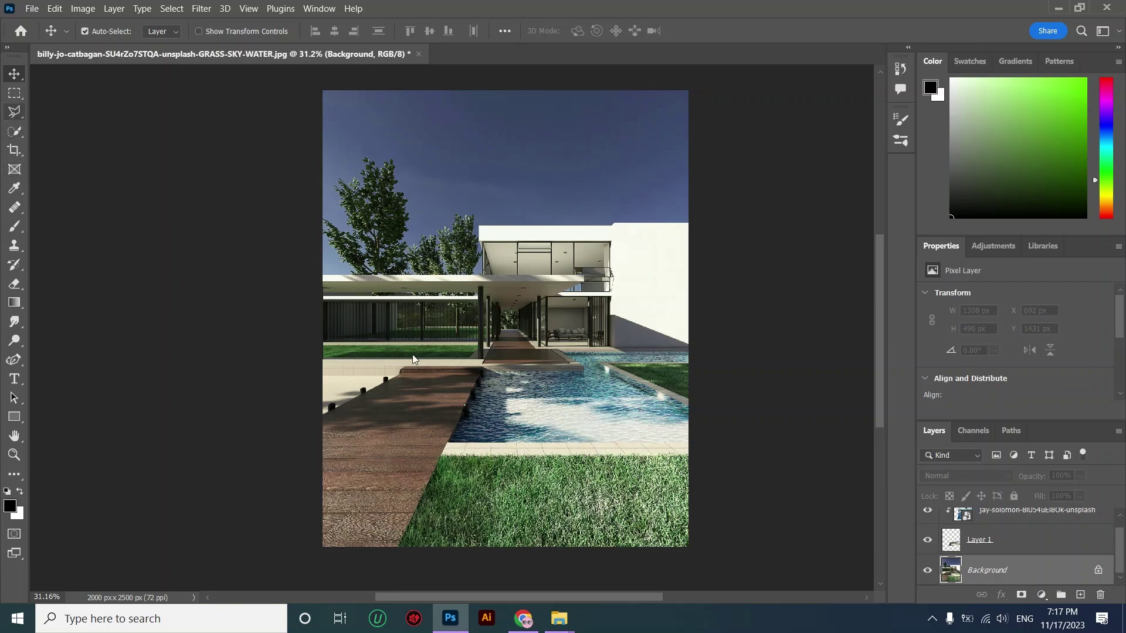
- Outline the left pool area with the Polygonal Lasso and copy it onto a new Layer 2
{"action": "left_click", "coordinate": [15, 112]}
{"action": "left_click", "coordinate": [59, 125]}
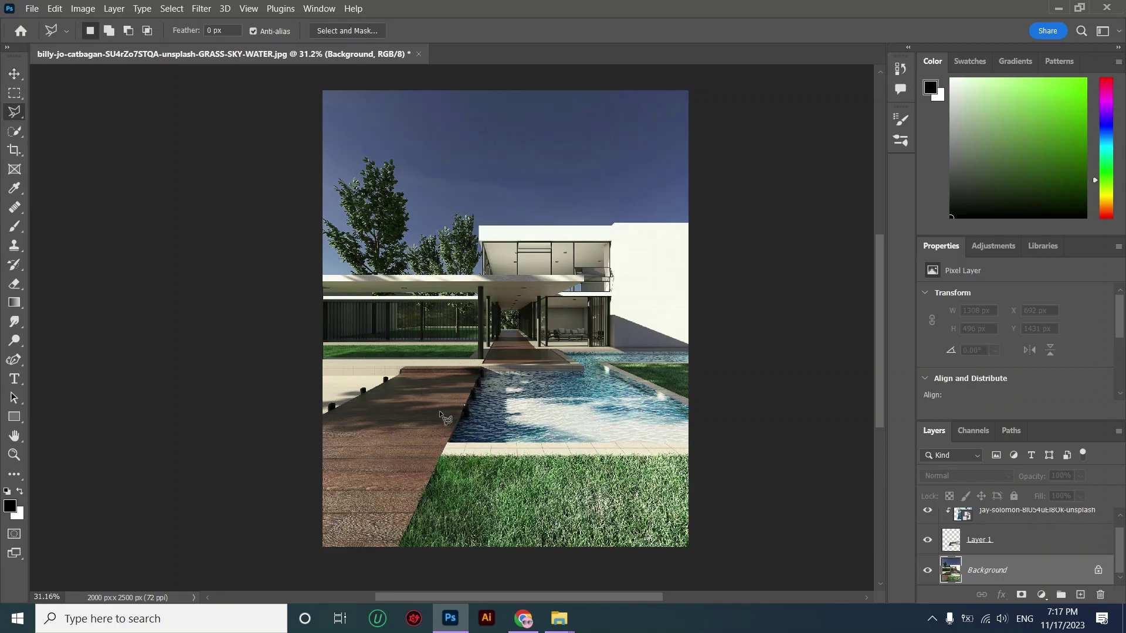
{"action": "scroll", "coordinate": [360, 401], "scroll_direction": "up", "scroll_amount": 5}
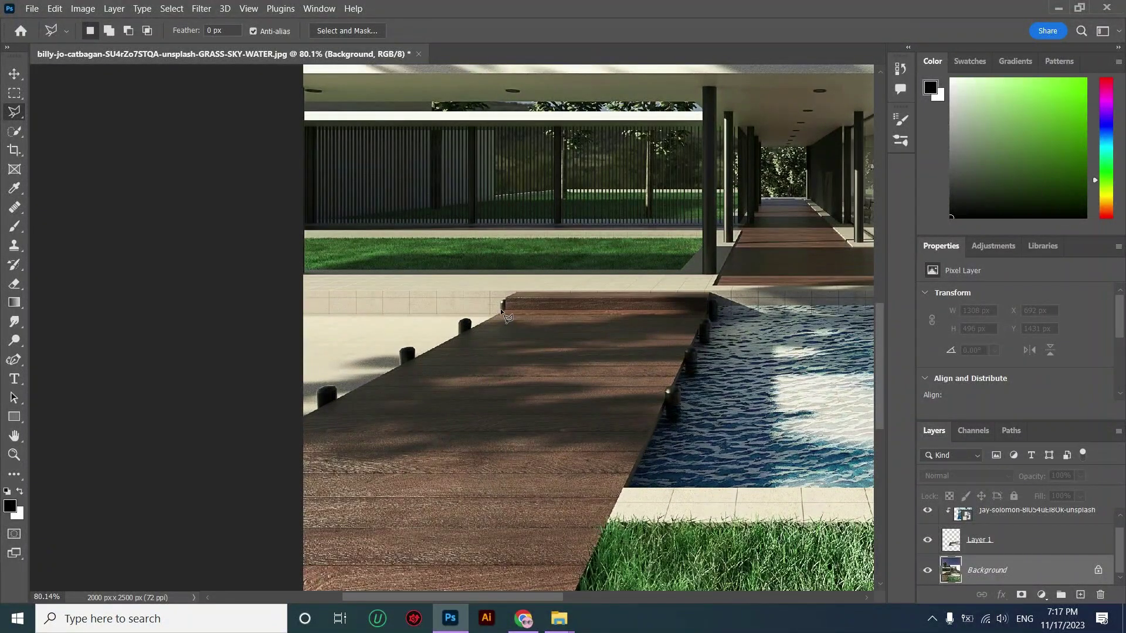
{"action": "left_click", "coordinate": [500, 312]}
{"action": "left_click", "coordinate": [282, 428]}
{"action": "left_click", "coordinate": [303, 304]}
{"action": "left_click", "coordinate": [500, 312]}
{"action": "scroll", "coordinate": [318, 378], "scroll_direction": "down", "scroll_amount": 1}
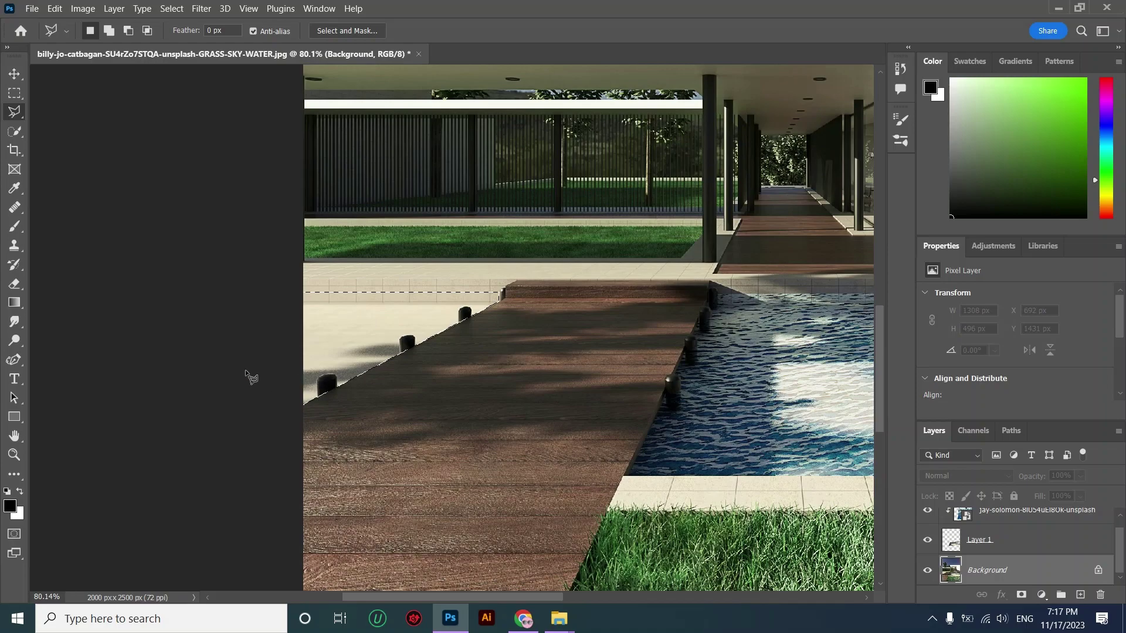
{"action": "scroll", "coordinate": [245, 369], "scroll_direction": "down", "scroll_amount": 1}
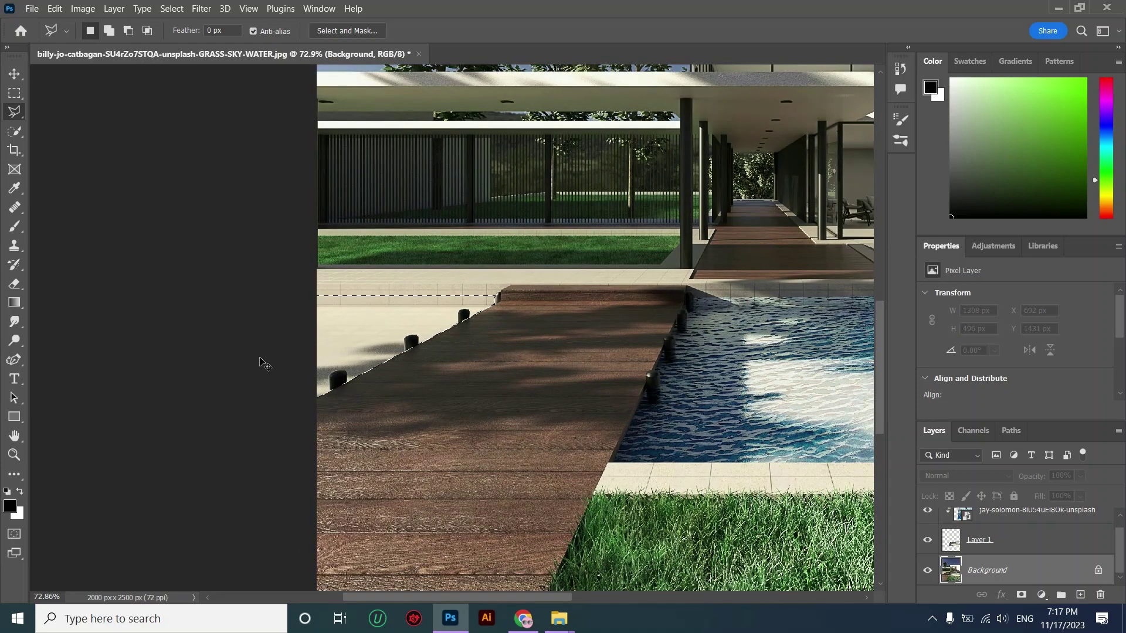
{"action": "key", "text": "ctrl+j"}
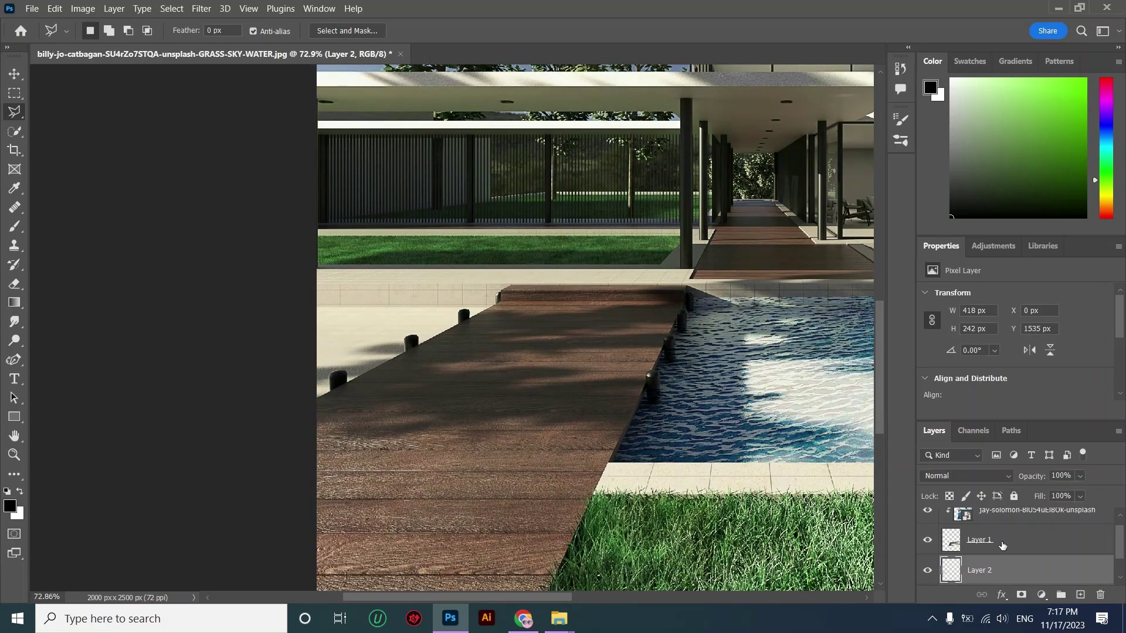
- Drag the jay-solomon pool photo from the pool folder into the render
{"action": "scroll", "coordinate": [1002, 546], "scroll_direction": "down", "scroll_amount": 1}
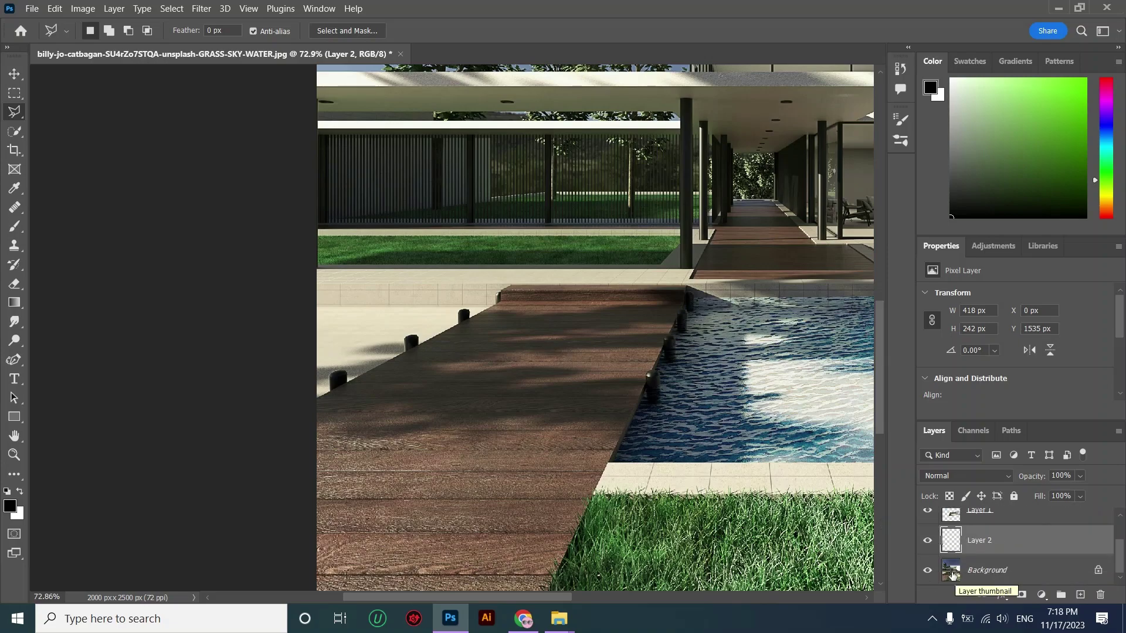
{"action": "mouse_move", "coordinate": [557, 629]}
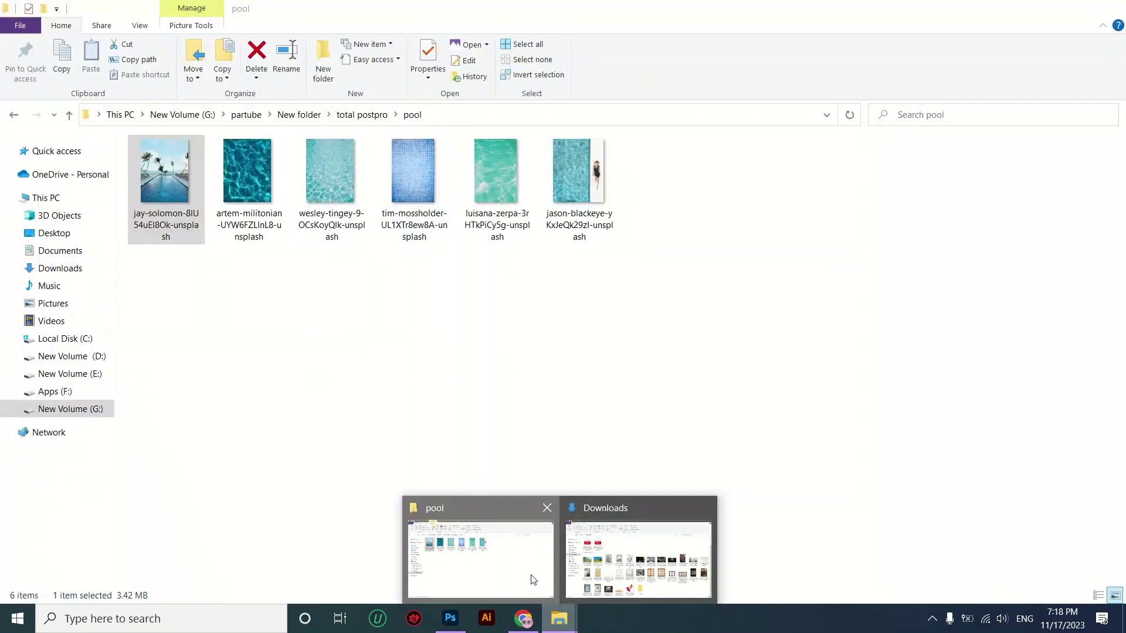
{"action": "left_click", "coordinate": [530, 551]}
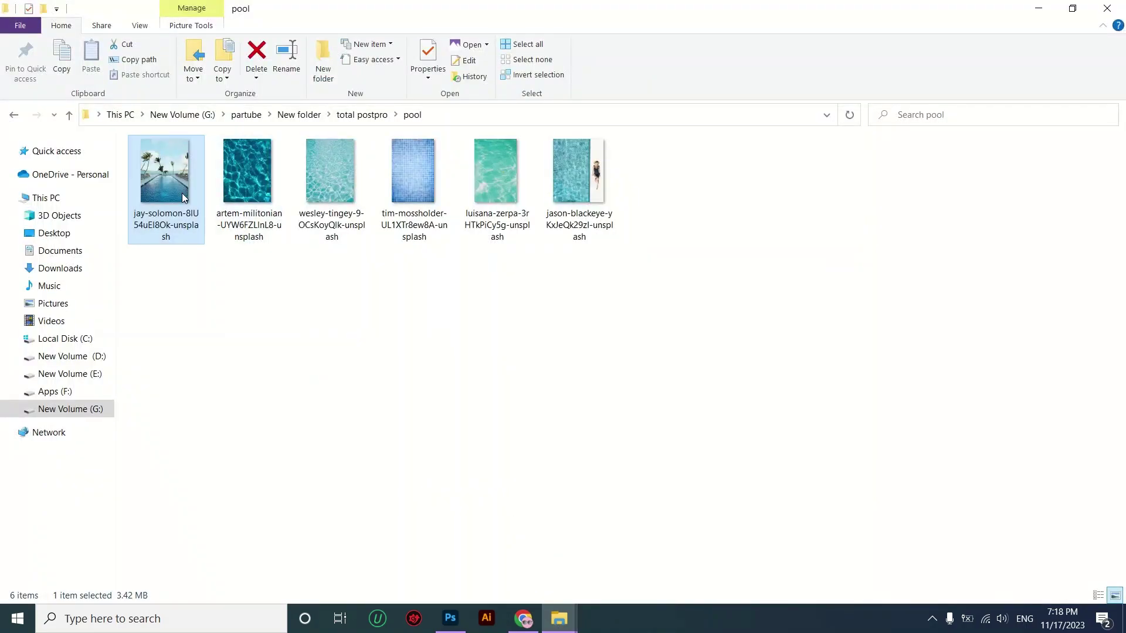
{"action": "left_click_drag", "start_coordinate": [176, 188], "coordinate": [347, 326]}
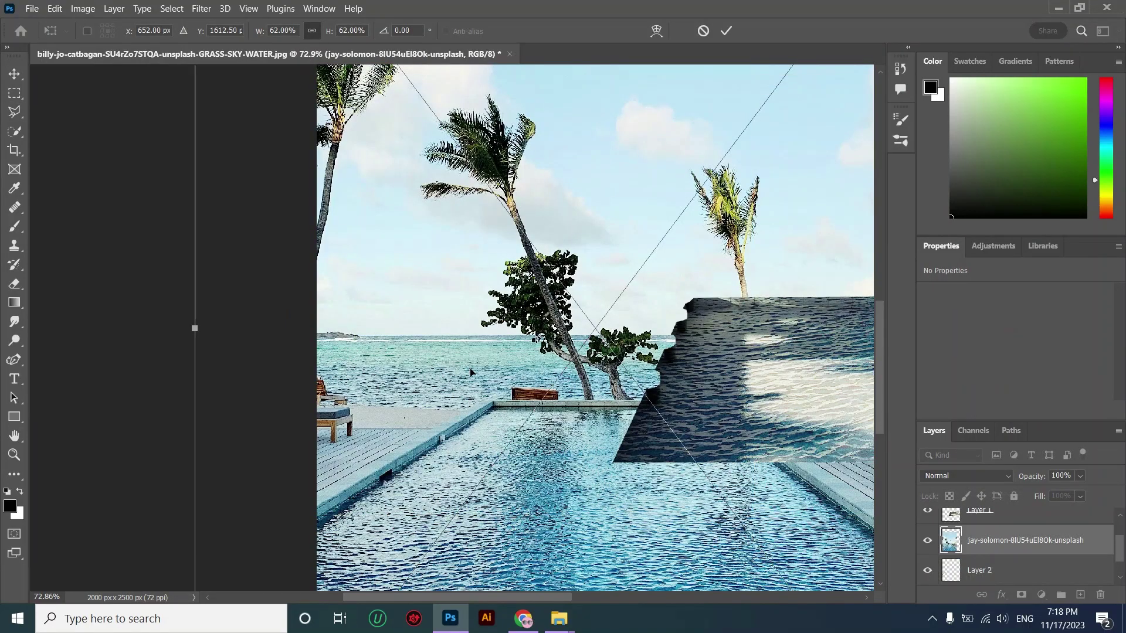
- Shift the pool photo up-left, commit the placement, and clip it to Layer 2
{"action": "left_click_drag", "start_coordinate": [339, 287], "coordinate": [109, 6]}
{"action": "left_click", "coordinate": [727, 31]}
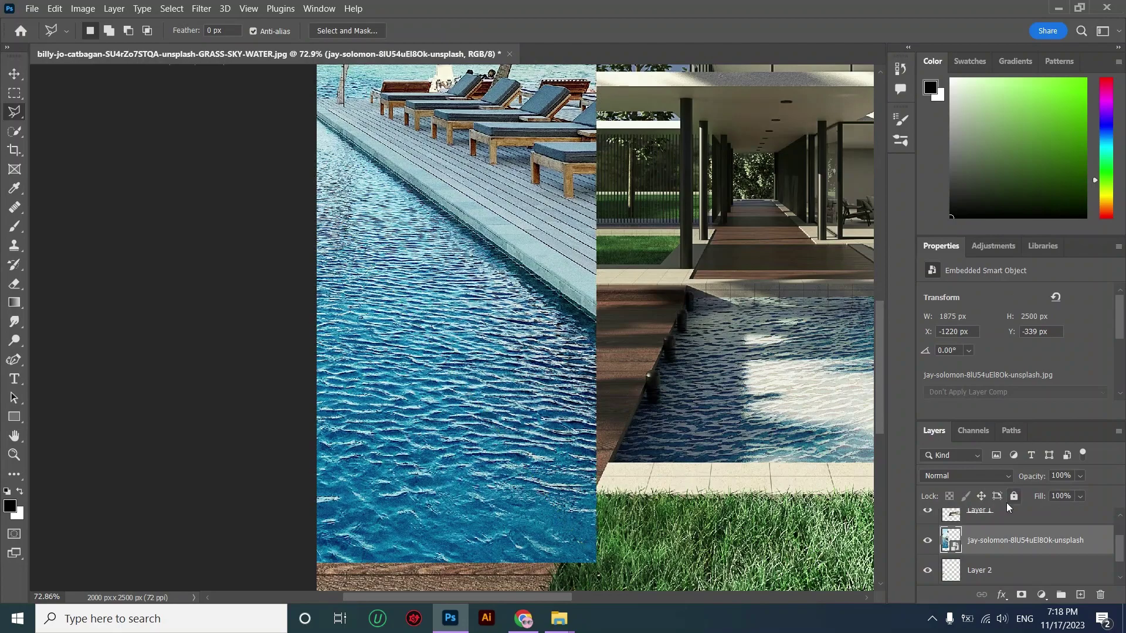
{"action": "right_click", "coordinate": [1000, 543]}
{"action": "left_click", "coordinate": [901, 364]}
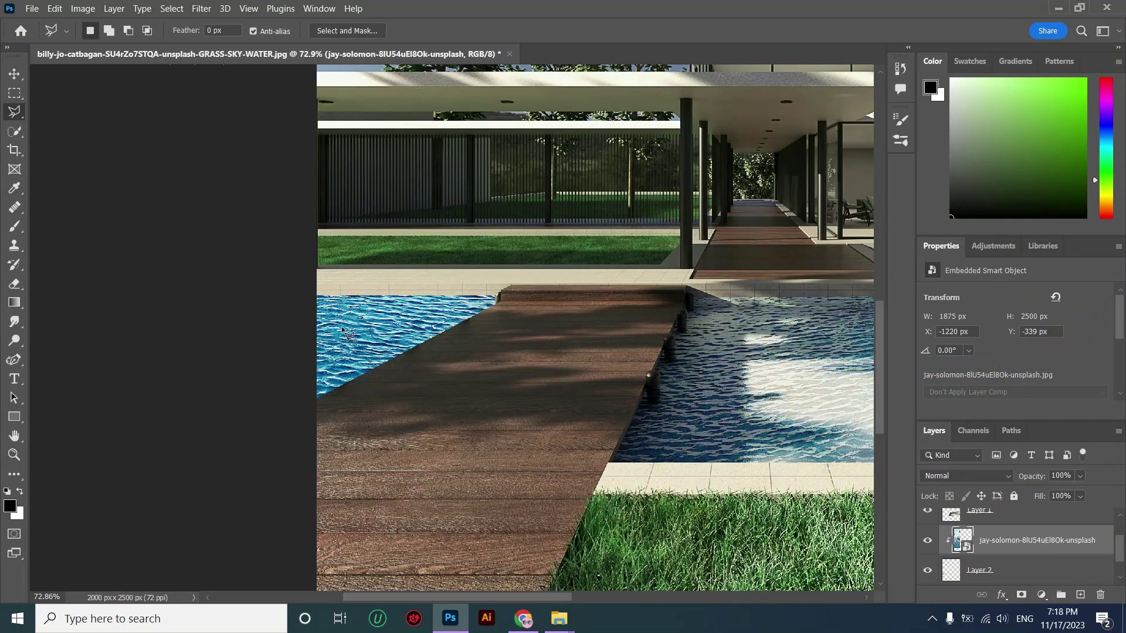
- Scale the pool photo down and reposition it over the left pool area
{"action": "left_click", "coordinate": [14, 74]}
{"action": "key", "text": "ctrl+t"}
{"action": "scroll", "coordinate": [359, 375], "scroll_direction": "down", "scroll_amount": 5}
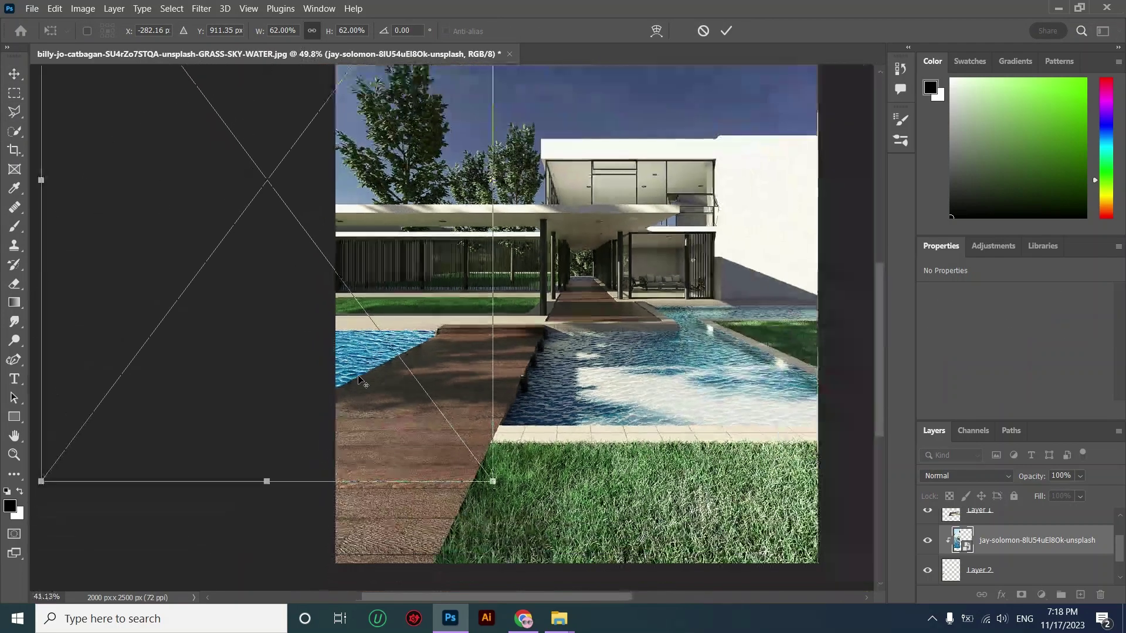
{"action": "left_click_drag", "start_coordinate": [68, 195], "coordinate": [242, 233]}
{"action": "mouse_move", "coordinate": [363, 328]}
{"action": "left_mouse_down"}
{"action": "mouse_move", "coordinate": [337, 466]}
{"action": "mouse_move", "coordinate": [399, 453]}
{"action": "mouse_move", "coordinate": [392, 338]}
{"action": "mouse_move", "coordinate": [375, 345]}
{"action": "left_mouse_up"}
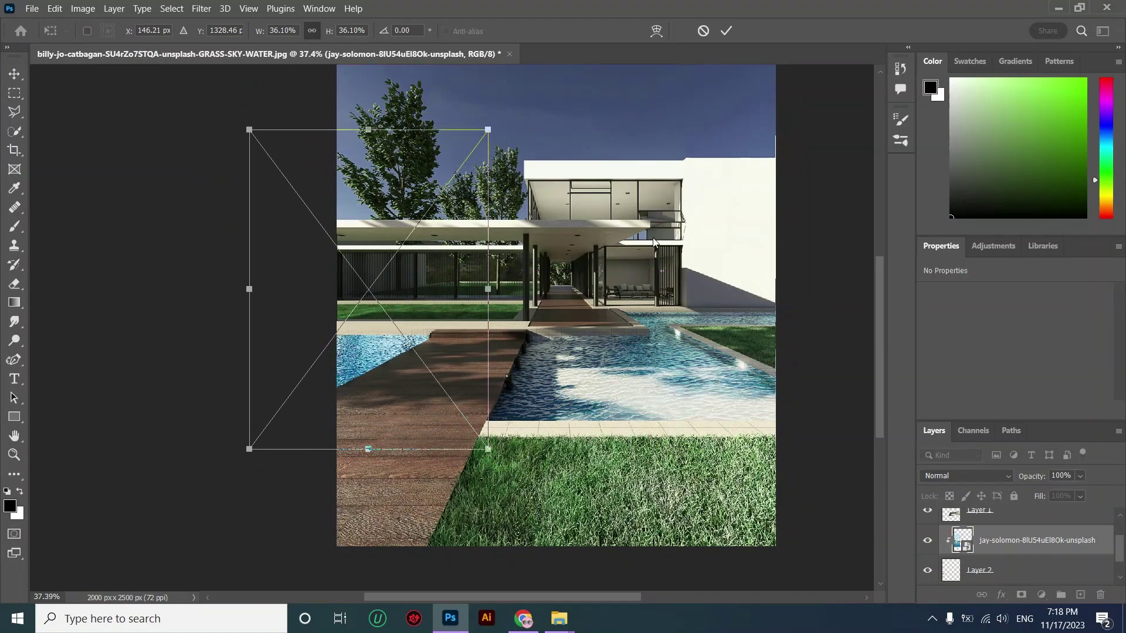
{"action": "left_click", "coordinate": [727, 30]}
{"action": "key", "text": "ctrl+t"}
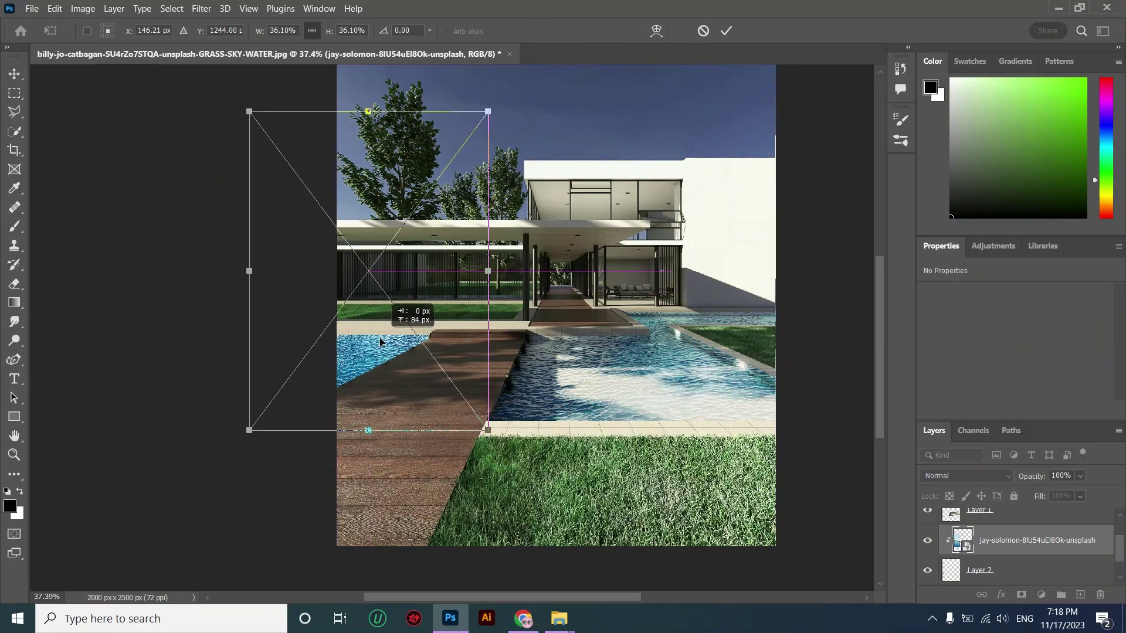
- Commit the transform and set the jay-solomon layer to Overlay blending
{"action": "left_click", "coordinate": [727, 31]}
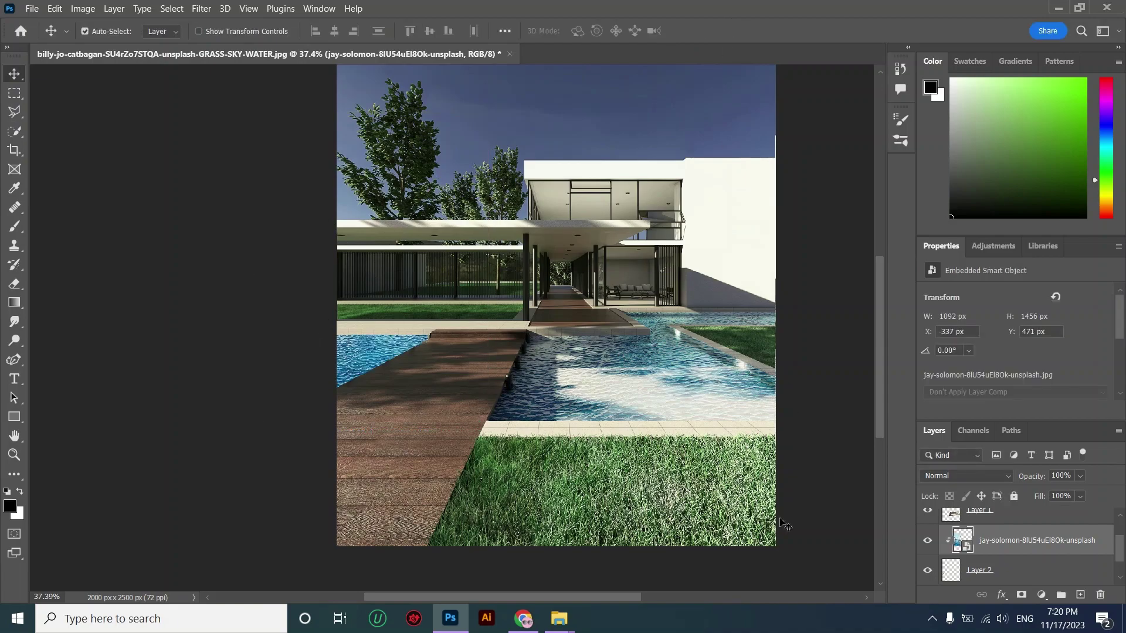
{"action": "left_click", "coordinate": [950, 476]}
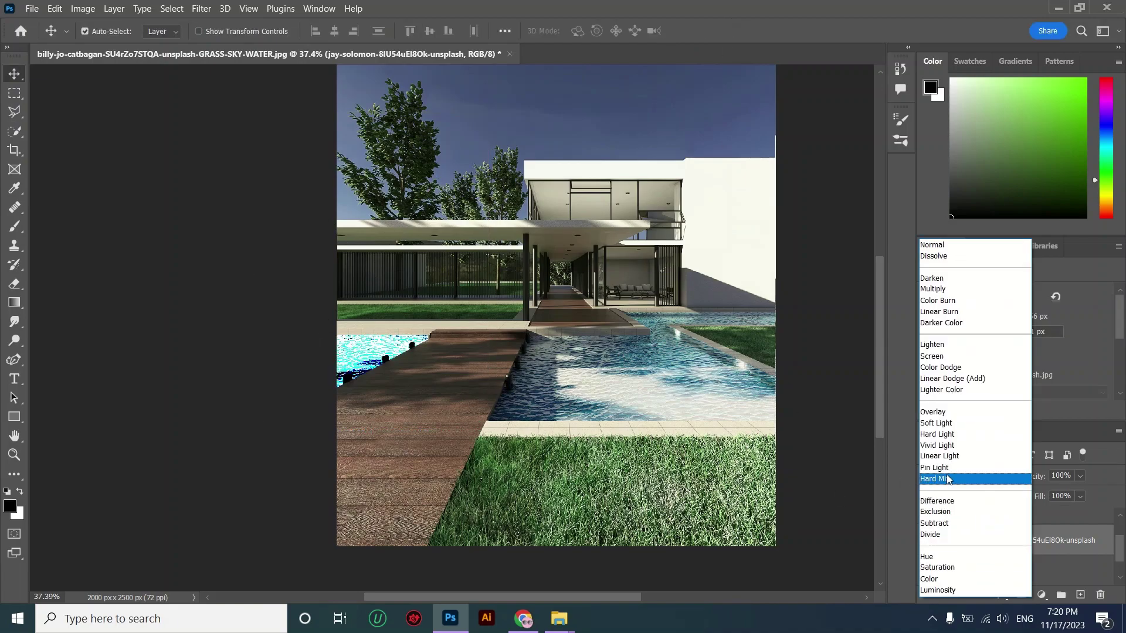
{"action": "left_click", "coordinate": [958, 412]}
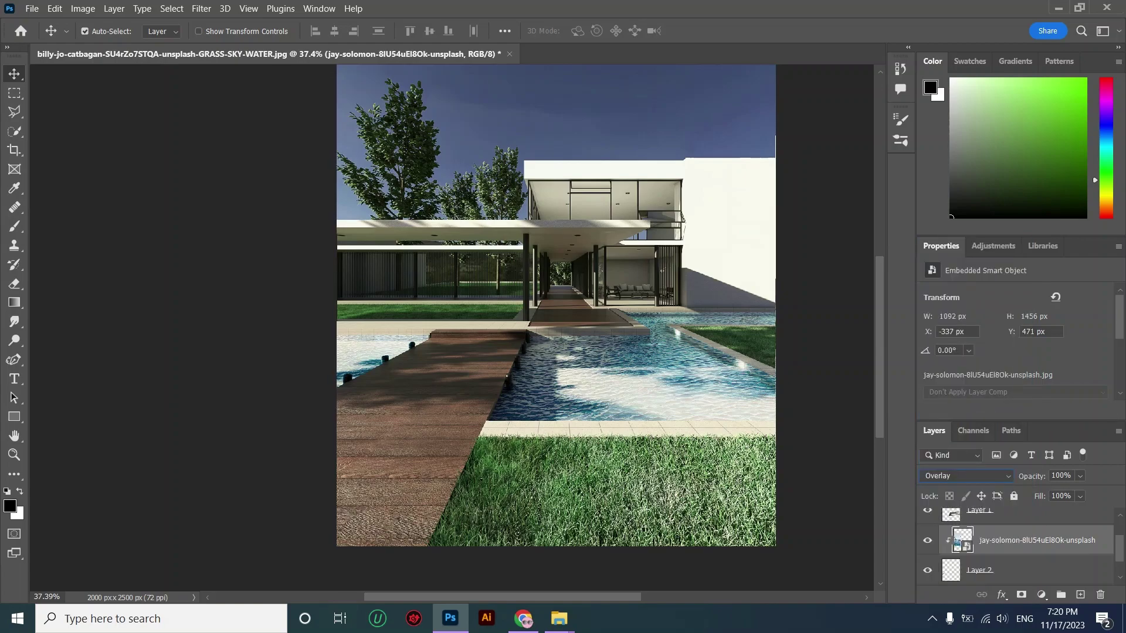
{"action": "left_click", "coordinate": [947, 542]}
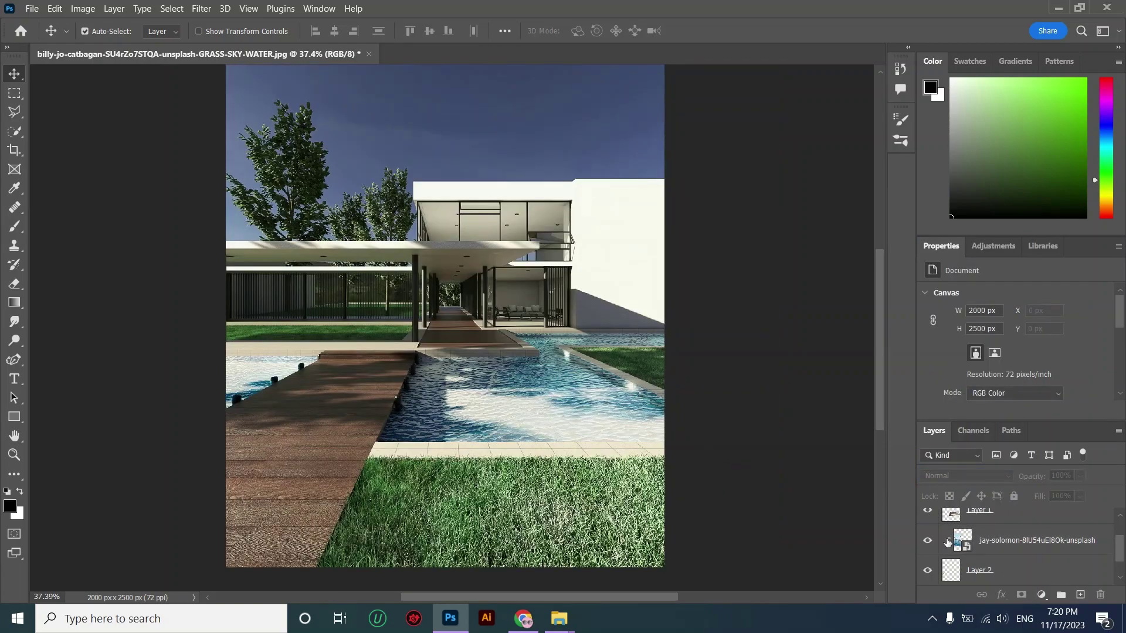
{"action": "left_click", "coordinate": [1016, 565]}
{"action": "scroll", "coordinate": [1017, 545], "scroll_direction": "up", "scroll_amount": 1}
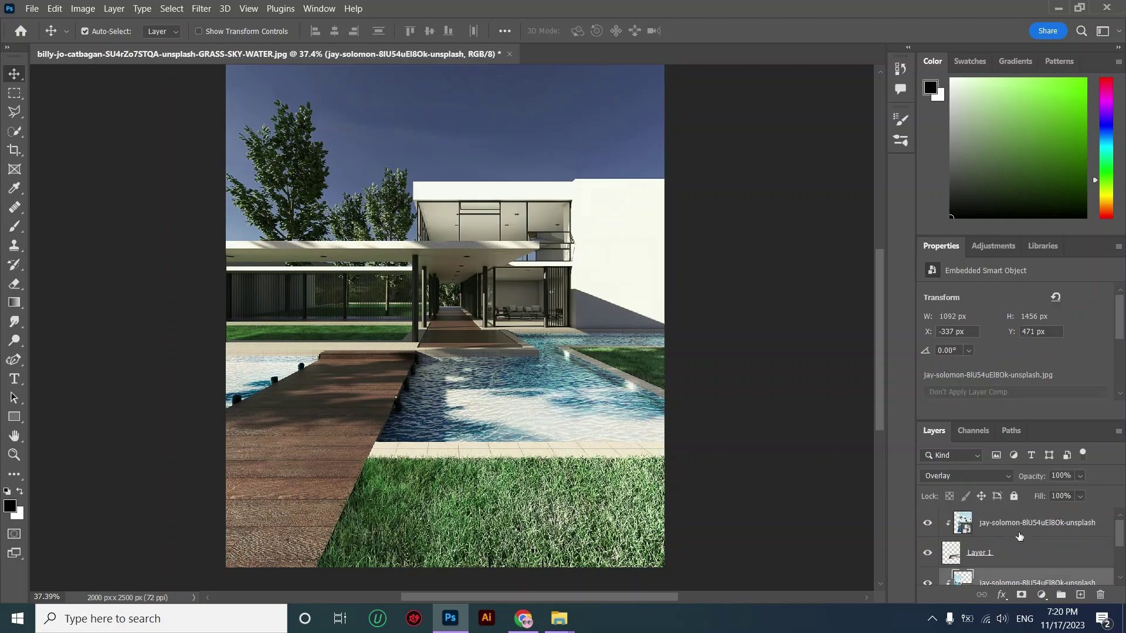
{"action": "scroll", "coordinate": [1018, 525], "scroll_direction": "down", "scroll_amount": 1}
{"action": "left_click", "coordinate": [1014, 540]}
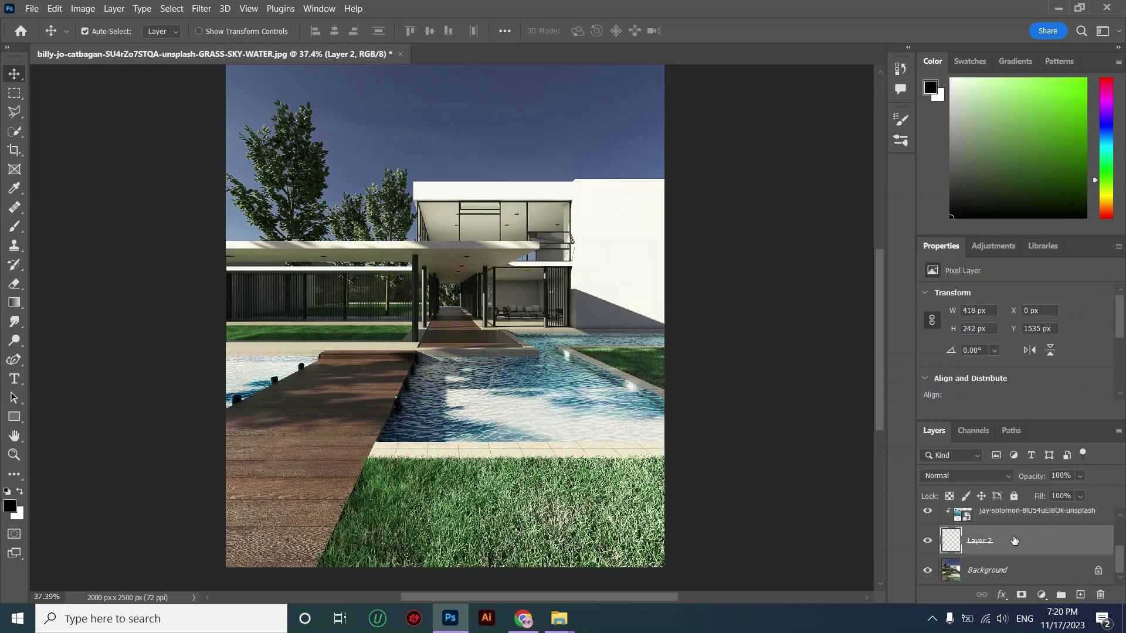
- Group the selected pool layers with Ctrl+G, rename the group 'pool', then select Background
{"action": "left_click", "coordinate": [1012, 526], "text": "shift"}
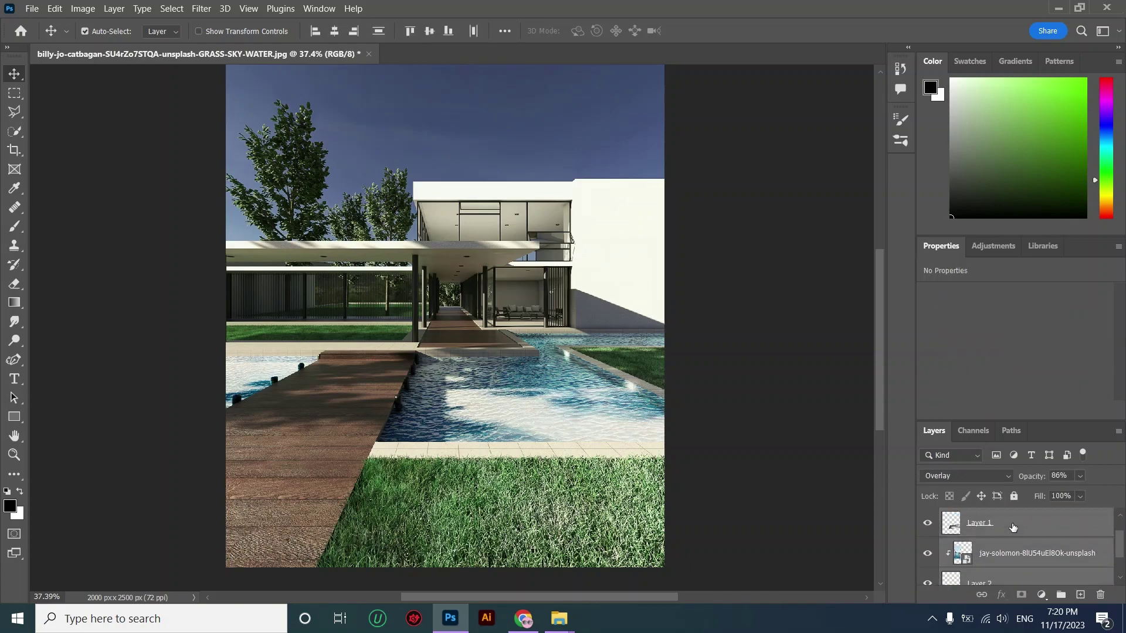
{"action": "key", "text": "ctrl+g"}
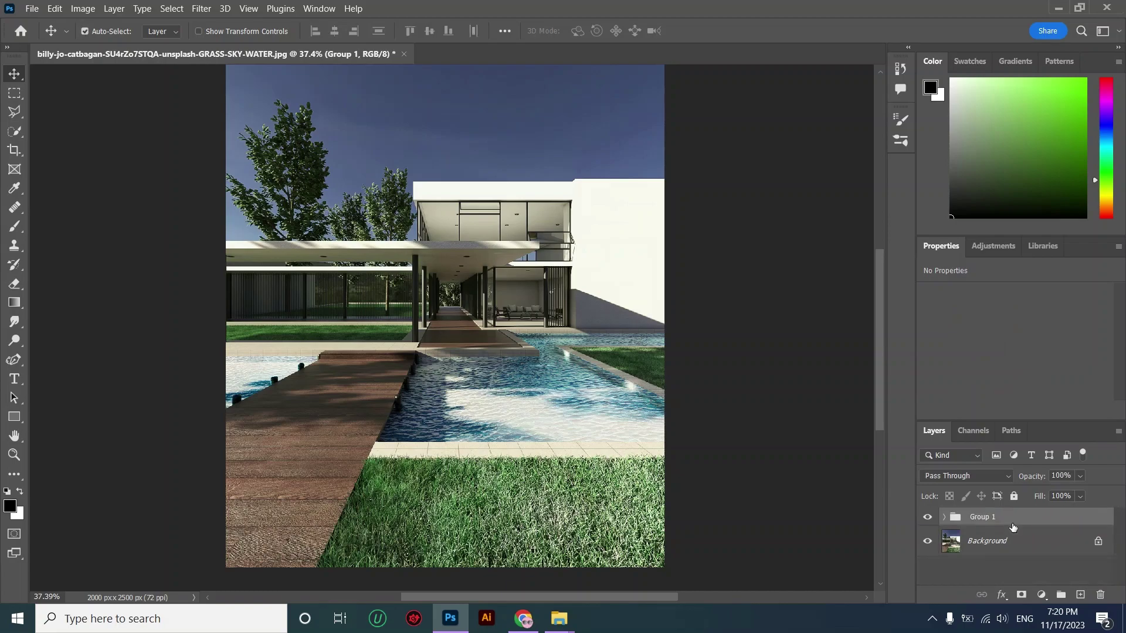
{"action": "double_click", "coordinate": [989, 518]}
{"action": "type", "text": "pool"}
{"action": "key", "text": "Return"}
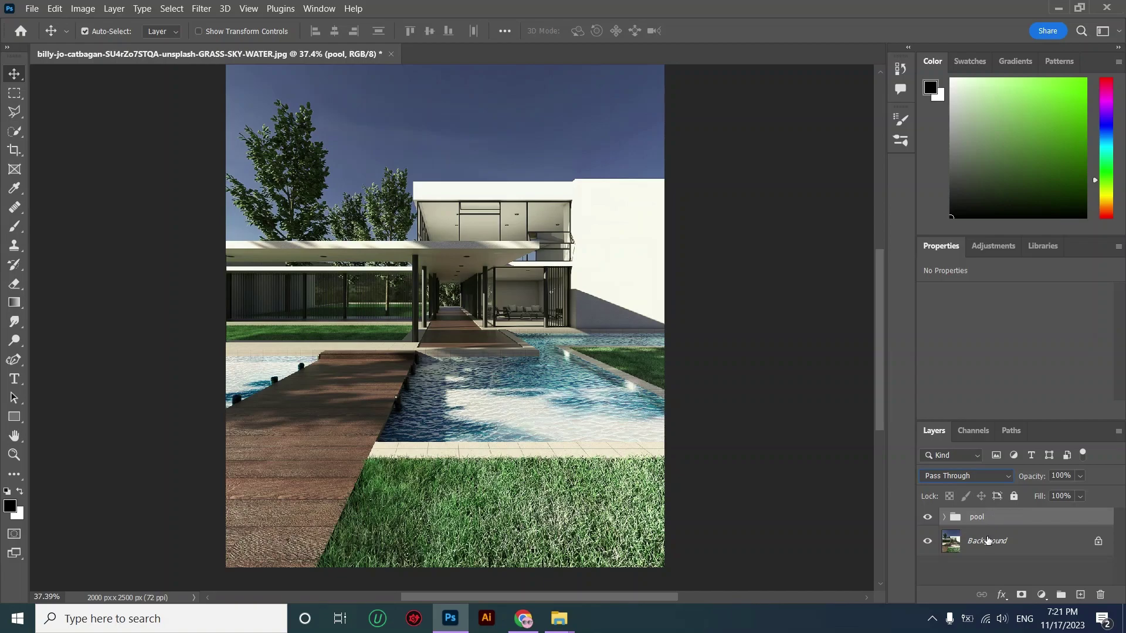
{"action": "left_click", "coordinate": [952, 542]}
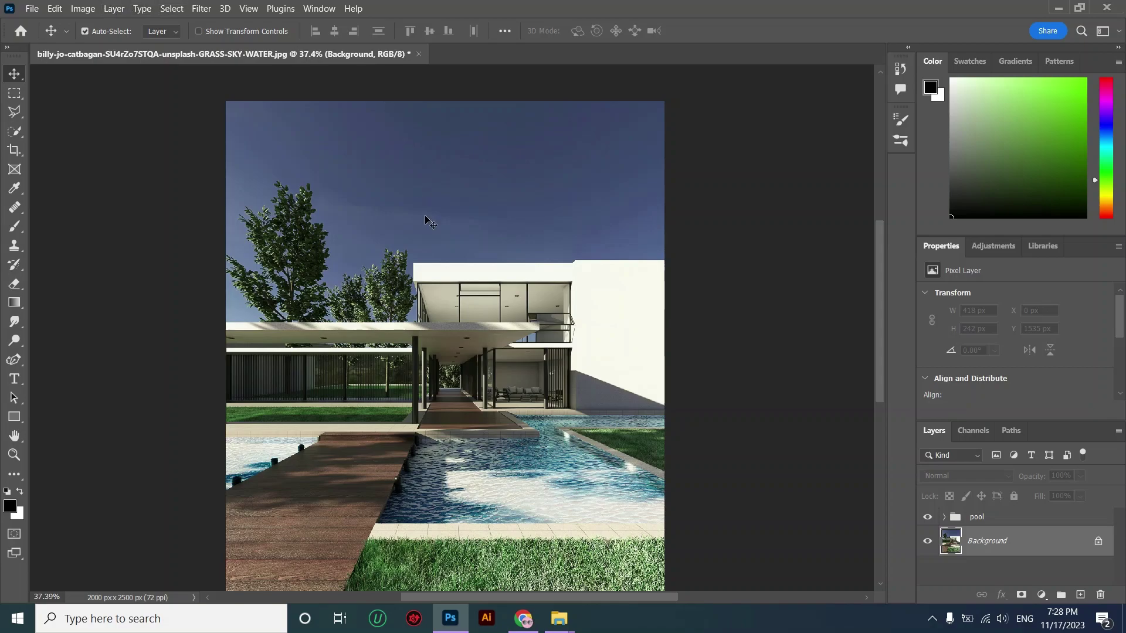
- Select the render's sky with Select > Sky and copy it onto Layer 3
{"action": "left_click", "coordinate": [172, 8]}
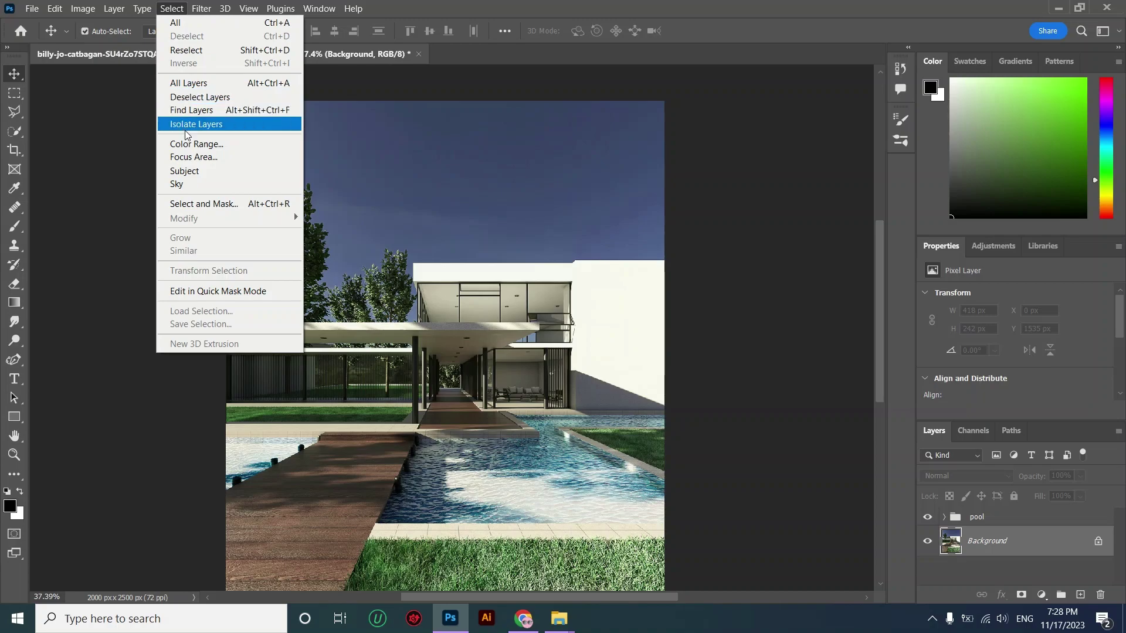
{"action": "left_click", "coordinate": [185, 184]}
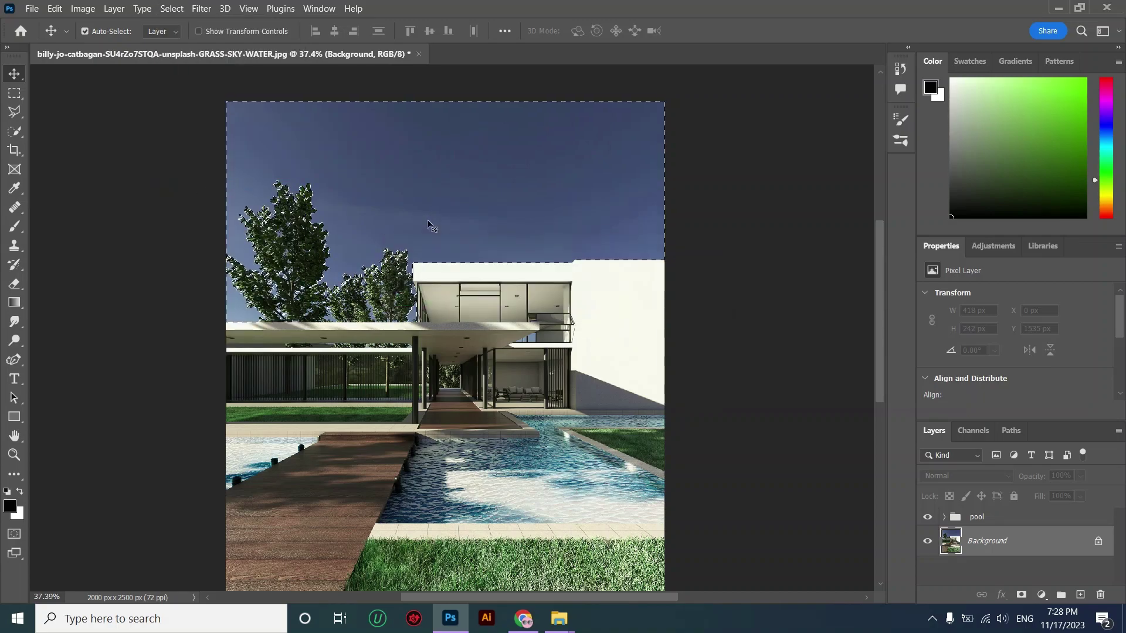
{"action": "key", "text": "ctrl+j"}
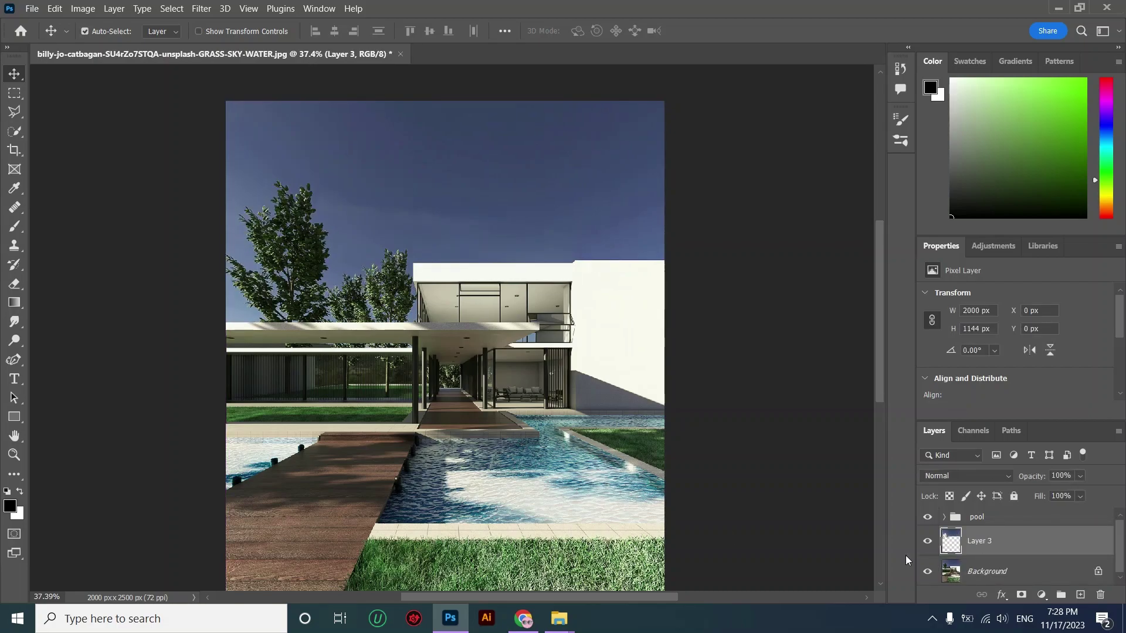
{"action": "scroll", "coordinate": [639, 522], "scroll_direction": "down", "scroll_amount": 1}
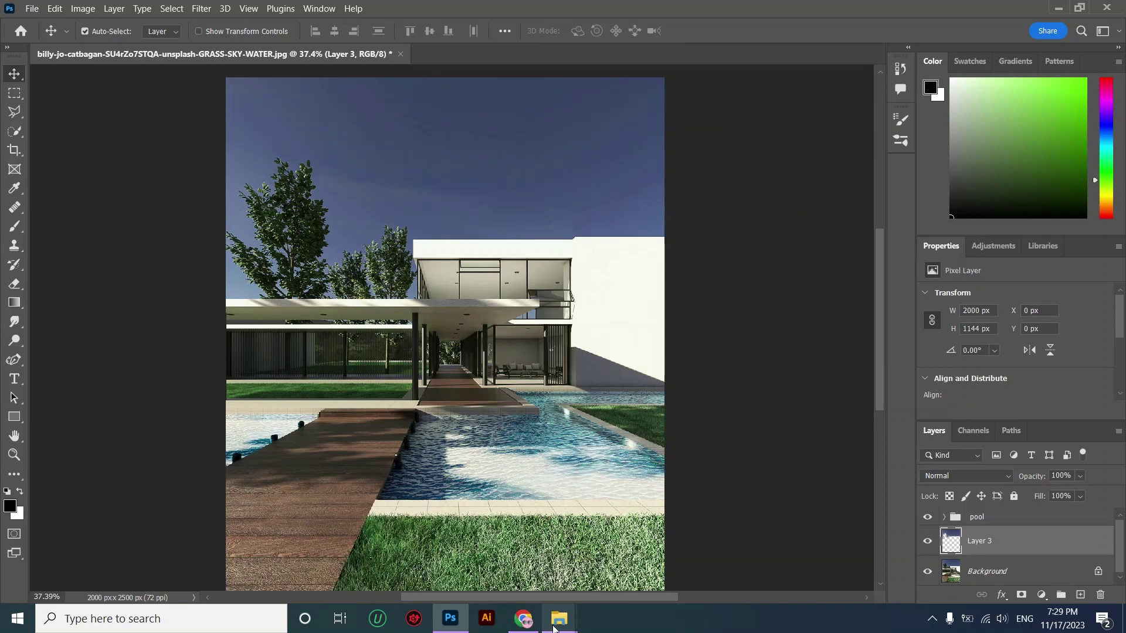
- Drag the omar-ram cloudy sky photo from the skyy folder into the render
{"action": "mouse_move", "coordinate": [559, 617]}
{"action": "left_click", "coordinate": [531, 592]}
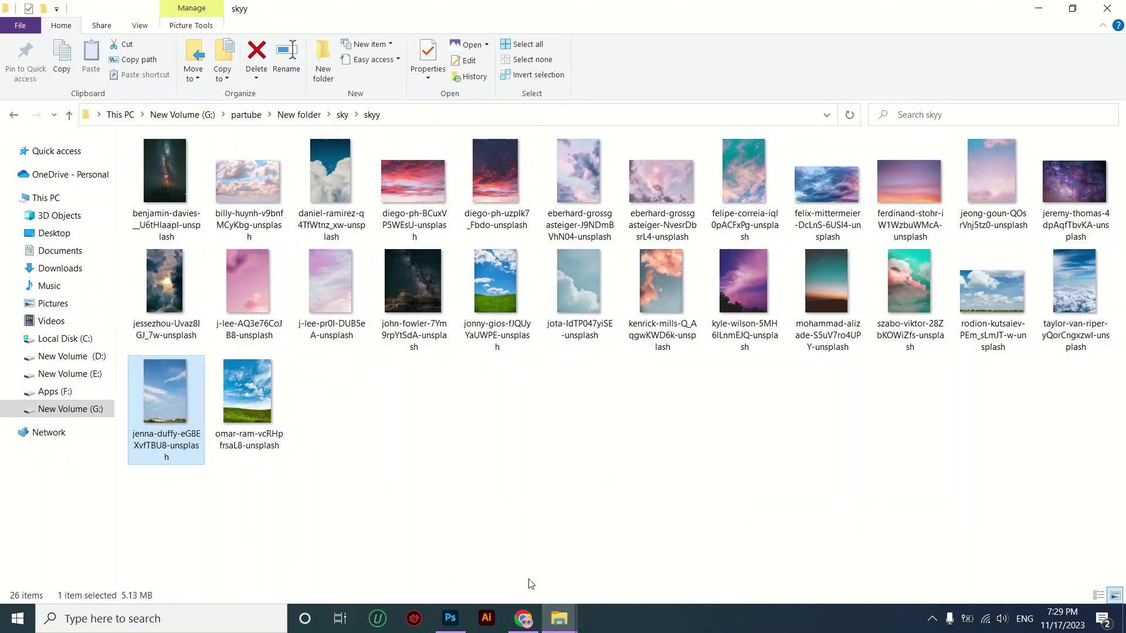
{"action": "left_click_drag", "start_coordinate": [241, 413], "coordinate": [515, 364]}
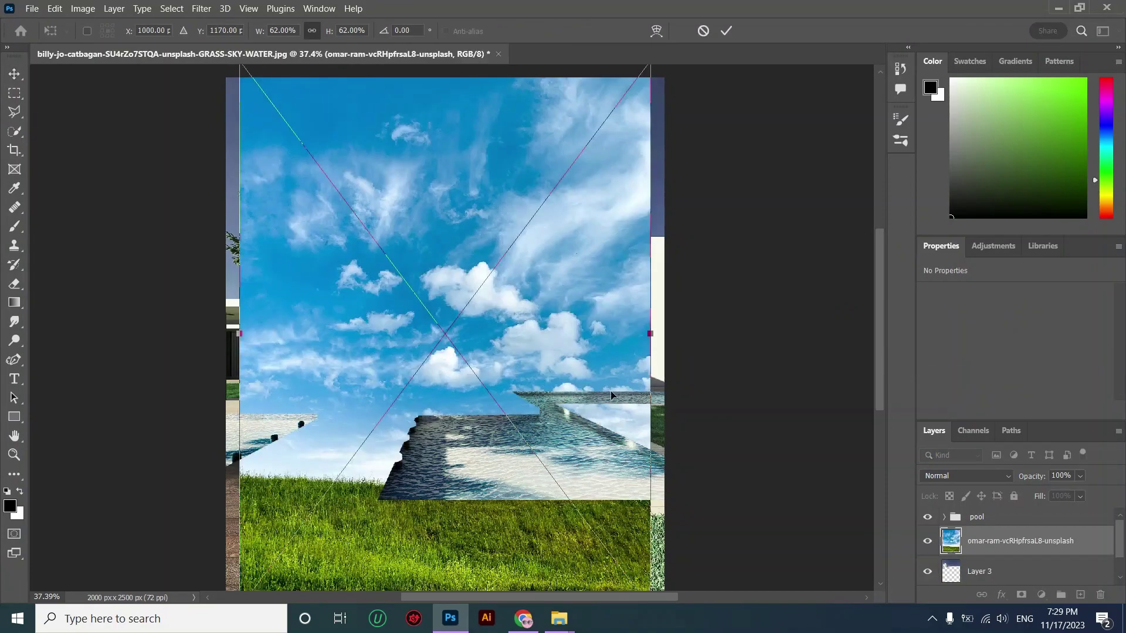
- Stretch the placed cloudy sky photo wider on both sides to cover the canvas
{"action": "left_click_drag", "start_coordinate": [650, 333], "coordinate": [664, 331]}
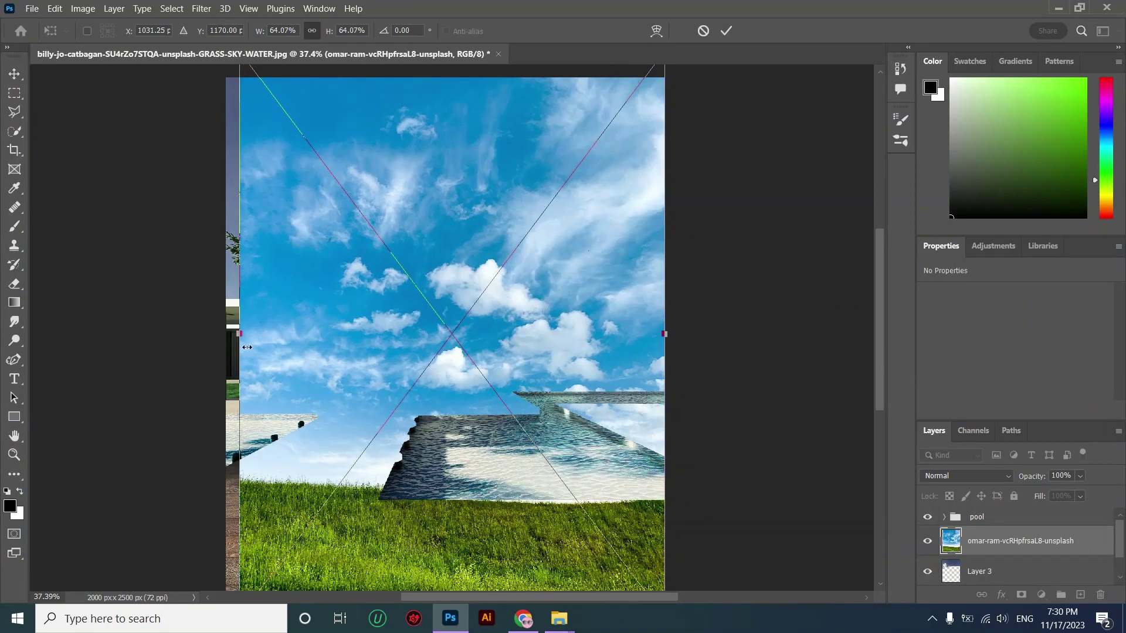
{"action": "left_click_drag", "start_coordinate": [247, 347], "coordinate": [234, 328]}
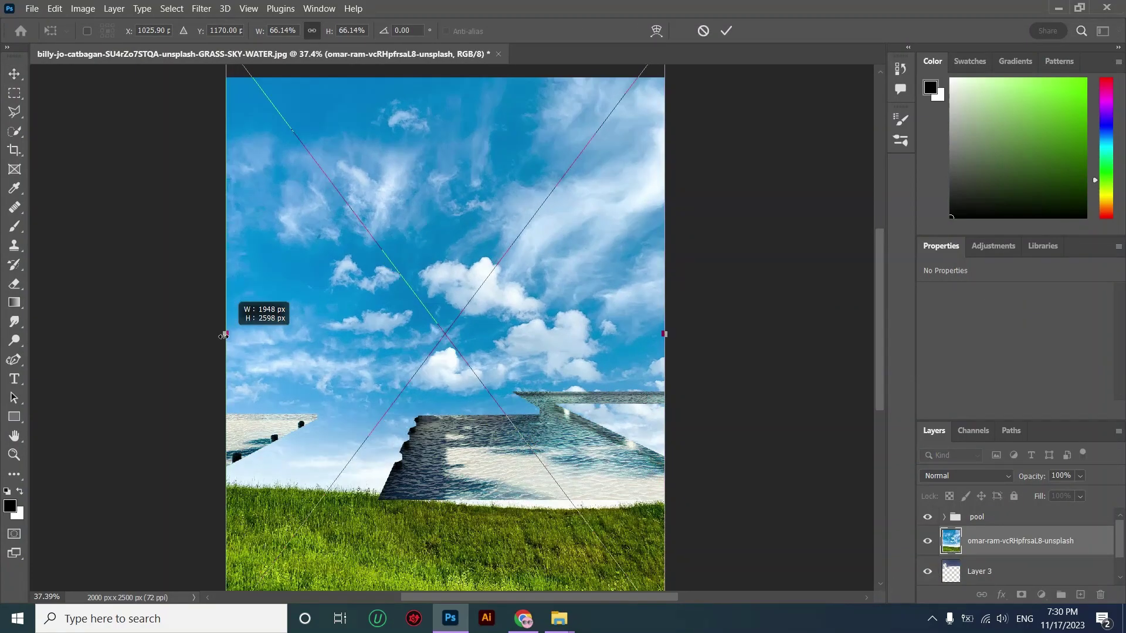
{"action": "left_click", "coordinate": [726, 31]}
- Clip the sky layer to Layer 3 and raise it to Y -800 px above the villa
{"action": "right_click", "coordinate": [977, 531]}
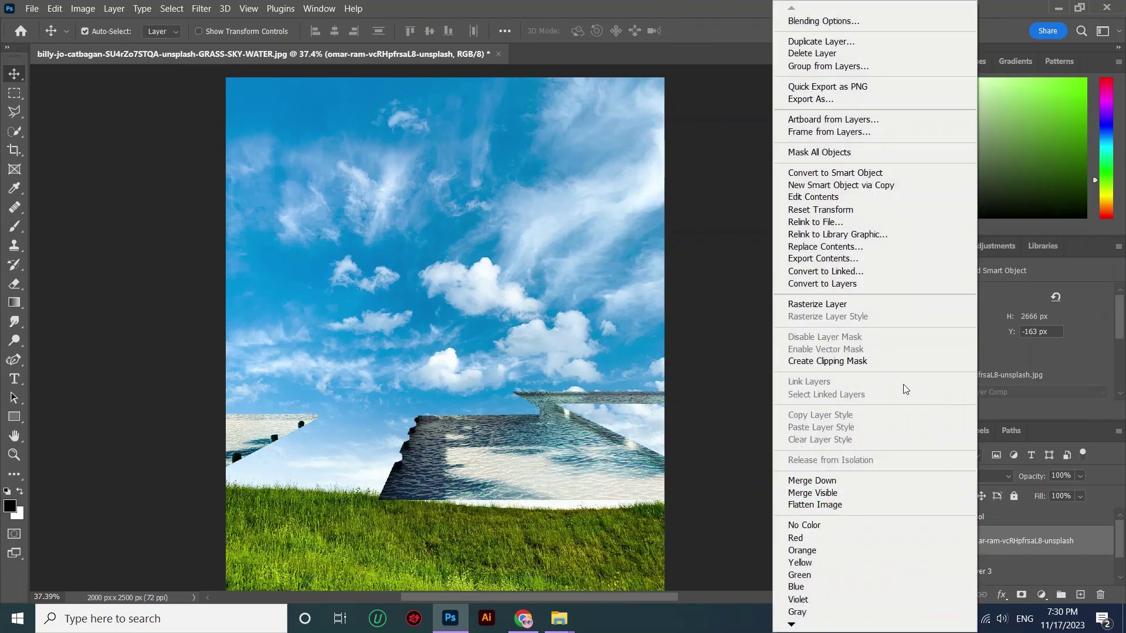
{"action": "left_click", "coordinate": [905, 361]}
{"action": "left_click_drag", "start_coordinate": [539, 224], "coordinate": [534, 129]}
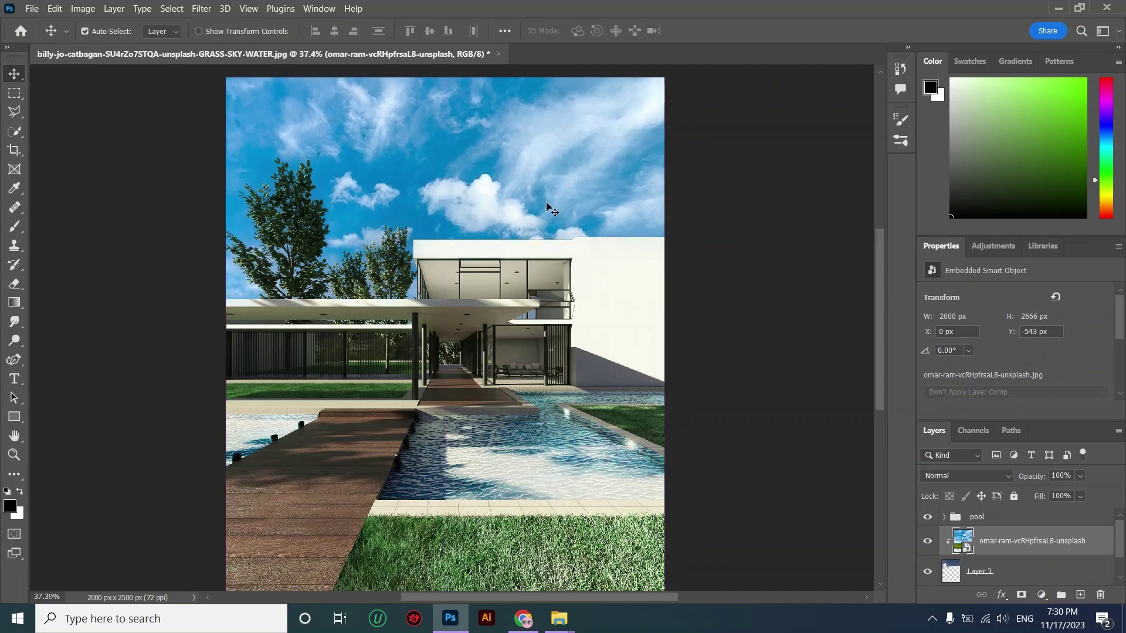
{"action": "left_click_drag", "start_coordinate": [551, 210], "coordinate": [549, 147]}
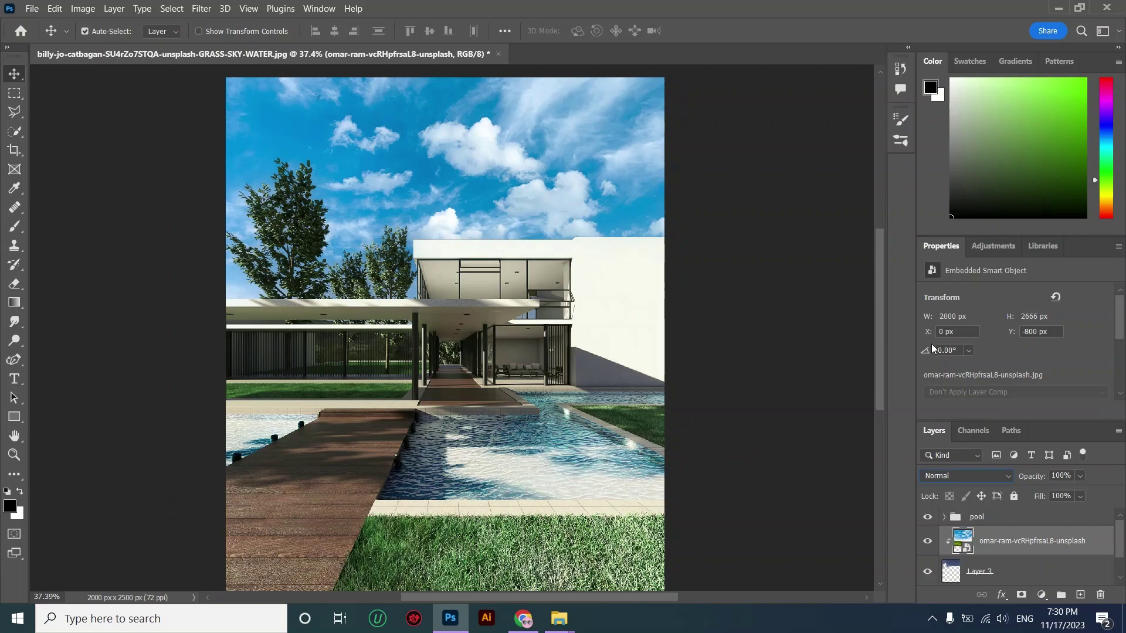
- Set the sky layer to Screen blend mode at 72% opacity, checking it against the original
{"action": "left_click", "coordinate": [951, 476]}
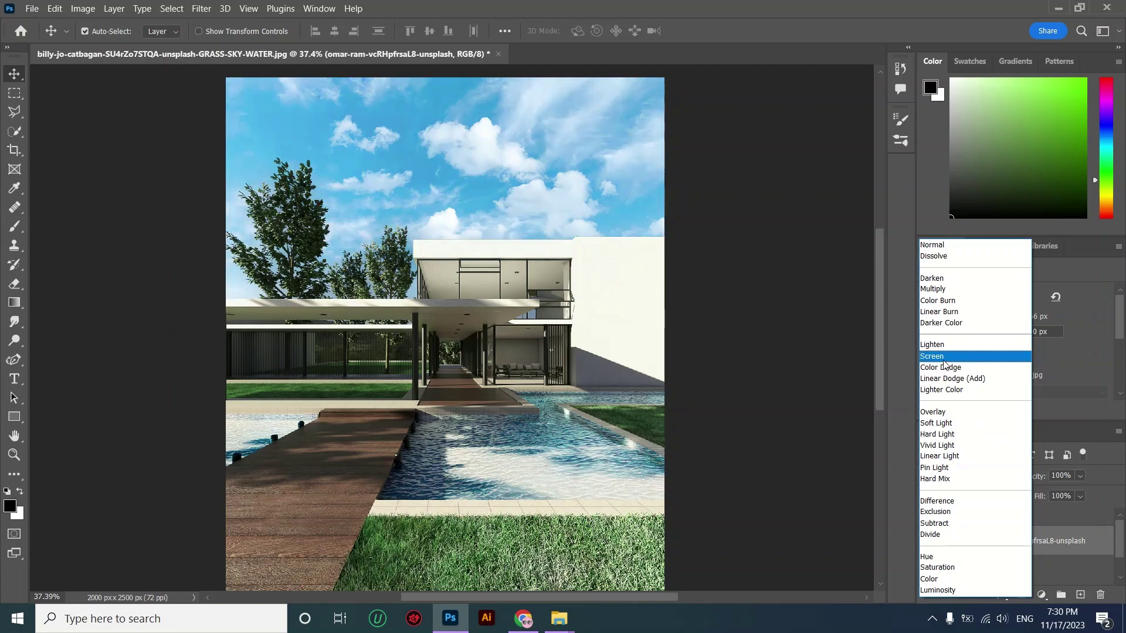
{"action": "left_click", "coordinate": [944, 357]}
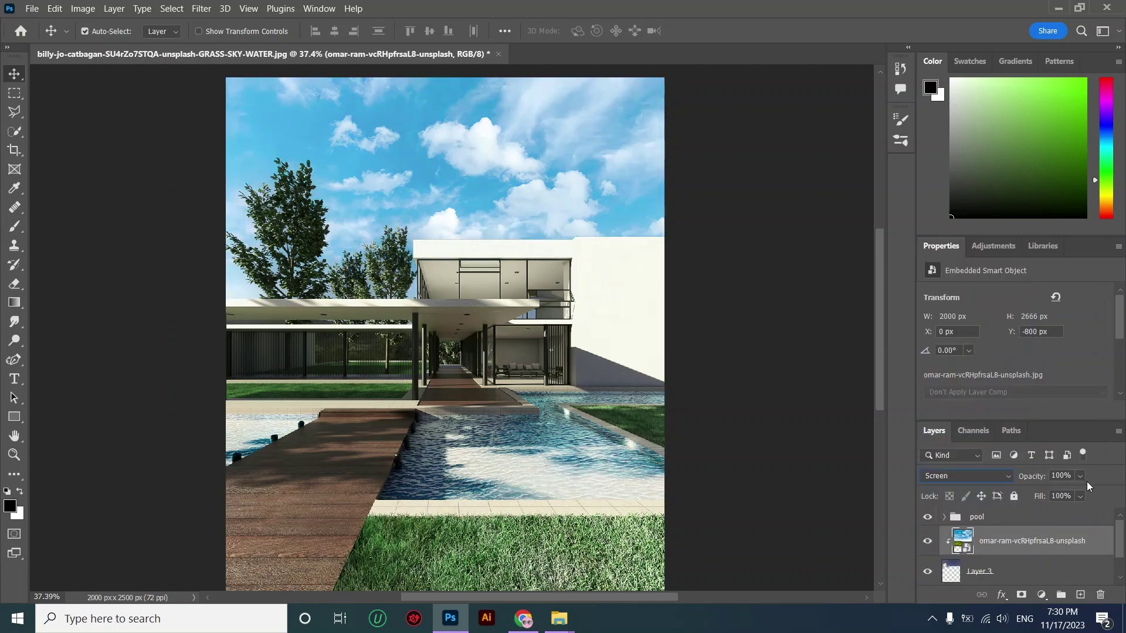
{"action": "left_click_drag", "start_coordinate": [1079, 475], "coordinate": [1077, 497]}
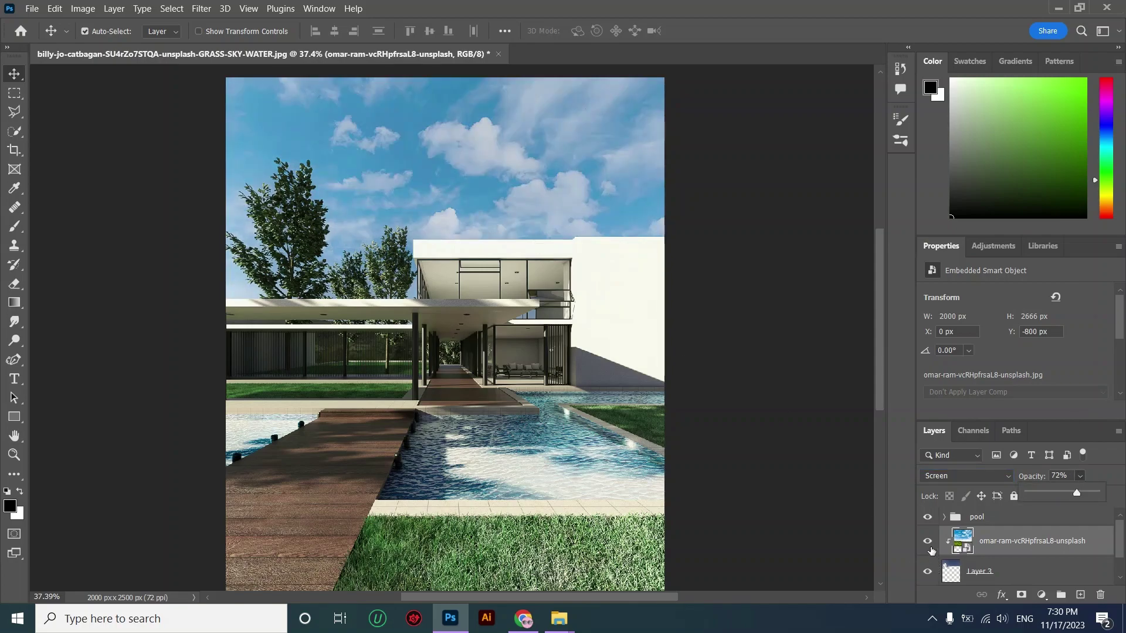
{"action": "left_click", "coordinate": [931, 551]}
{"action": "left_click", "coordinate": [931, 551]}
{"action": "left_click", "coordinate": [931, 551]}
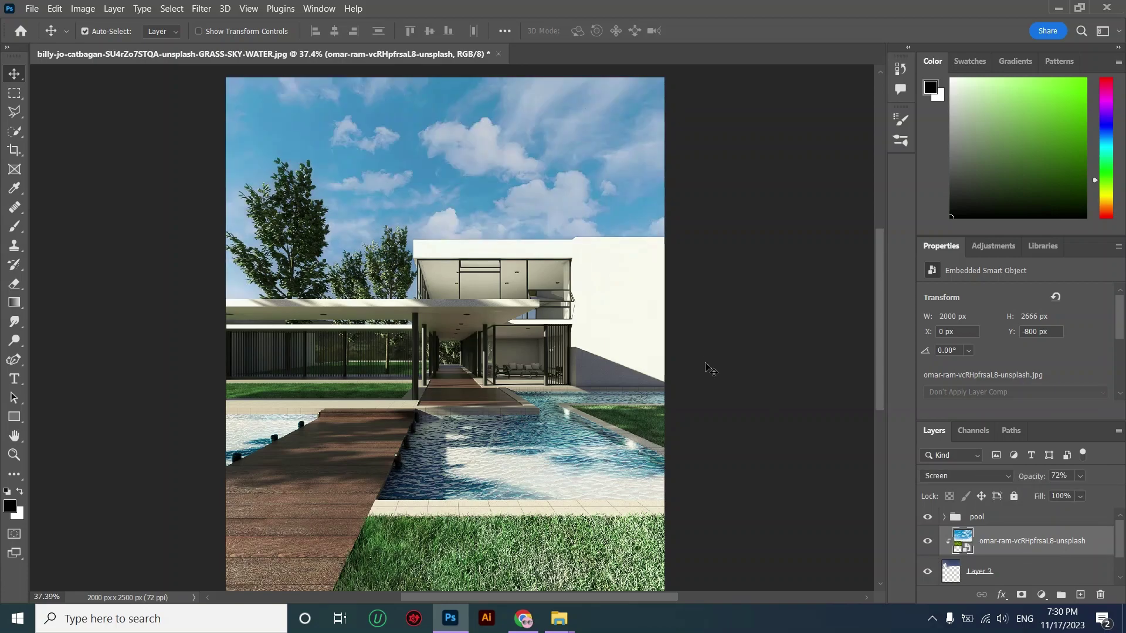
- Group the sky layer with Layer 3 and name the group 'sky'
{"action": "scroll", "coordinate": [621, 339], "scroll_direction": "down", "scroll_amount": 1}
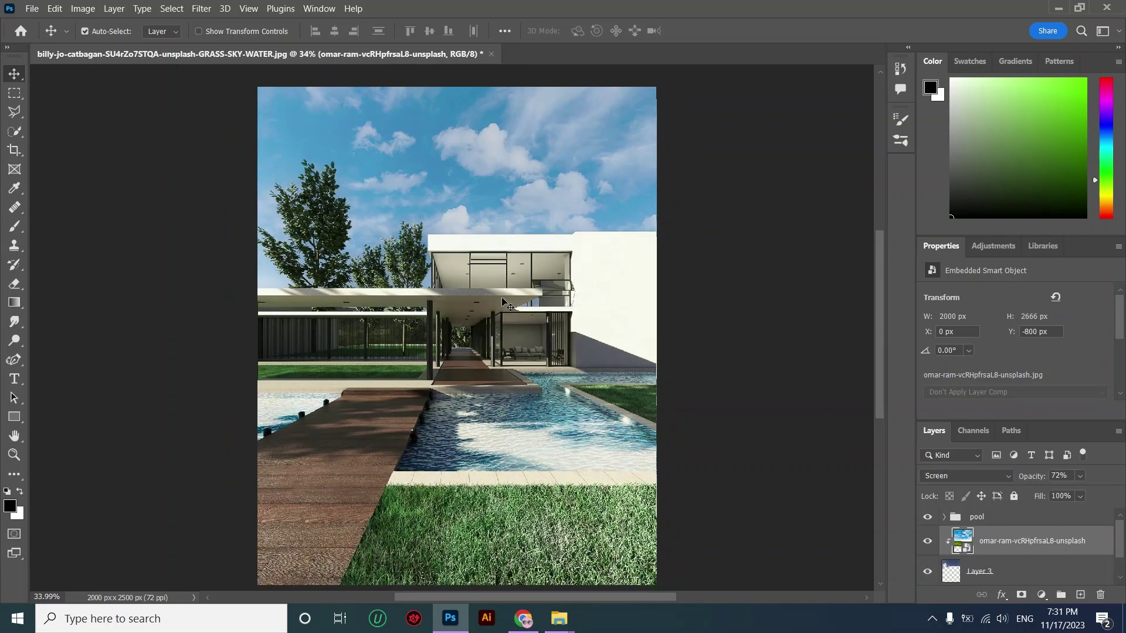
{"action": "left_click", "coordinate": [1018, 572], "text": "shift"}
{"action": "key", "text": "ctrl+g"}
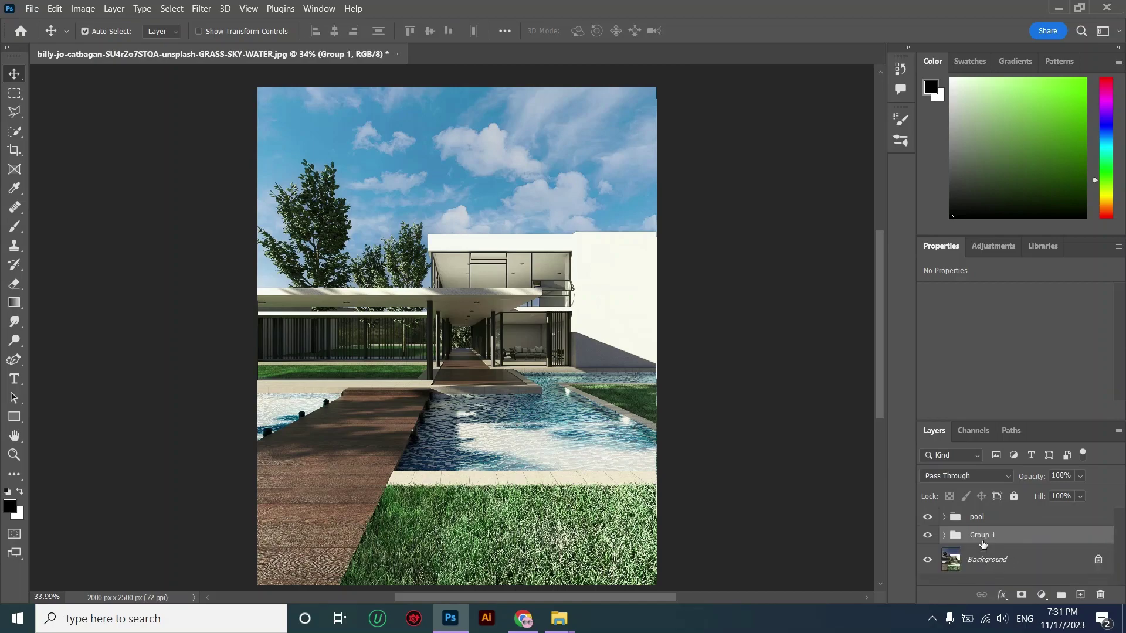
{"action": "double_click", "coordinate": [982, 536]}
{"action": "type", "text": "sky"}
{"action": "left_click", "coordinate": [989, 563]}
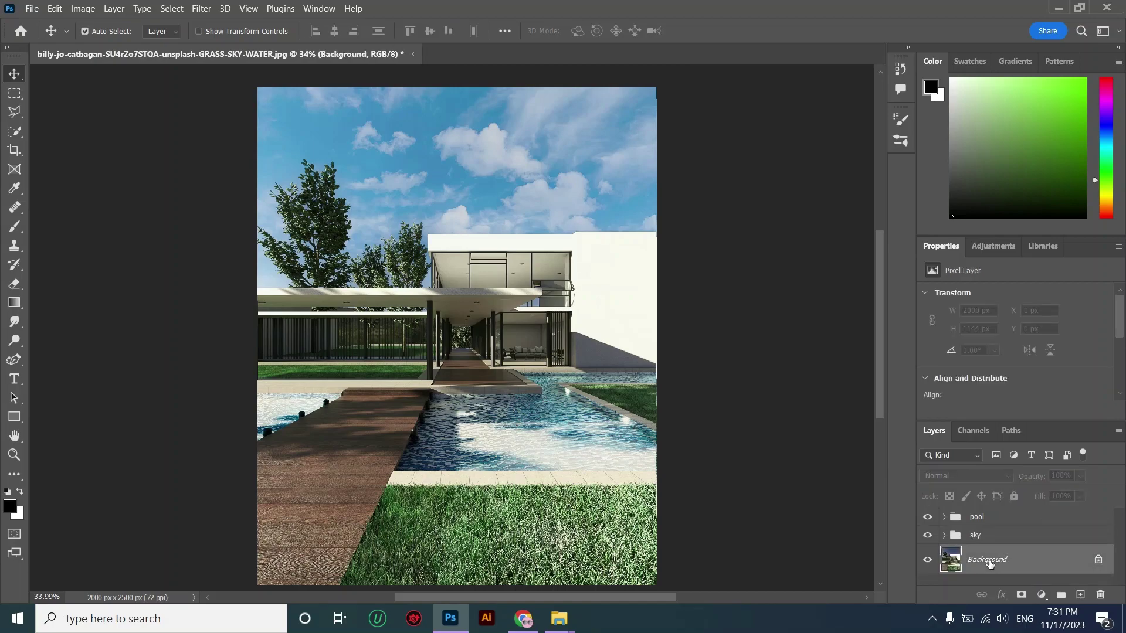
- Add a Hue/Saturation adjustment above the pool group and boost the greens' saturation and shift their hue
{"action": "left_click", "coordinate": [1000, 522]}
{"action": "left_click", "coordinate": [1040, 595]}
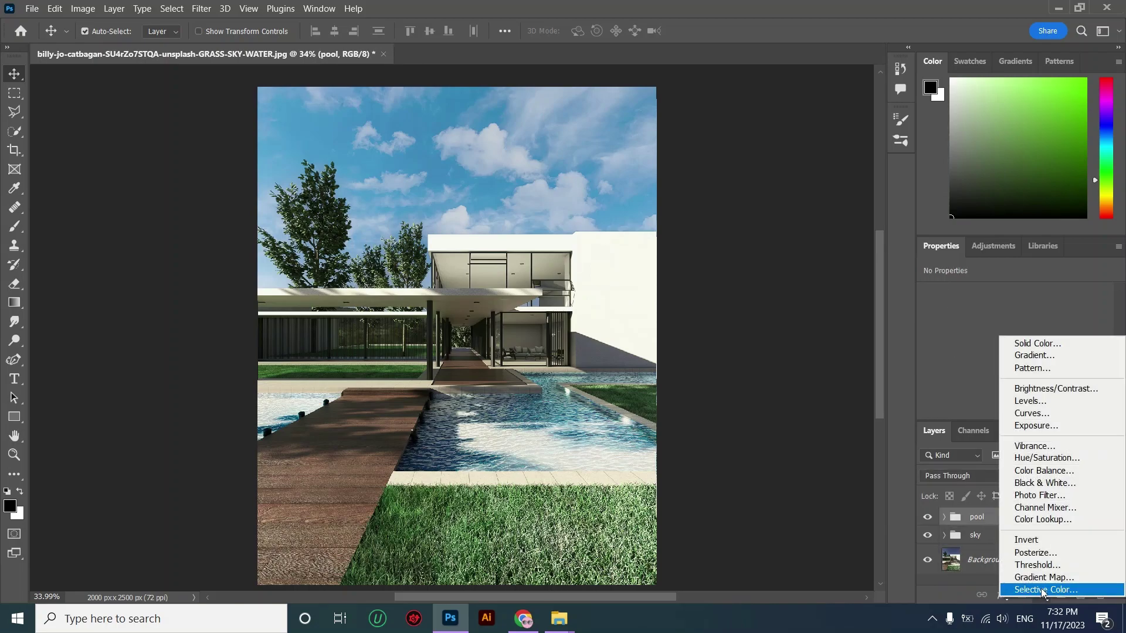
{"action": "left_click", "coordinate": [1038, 460]}
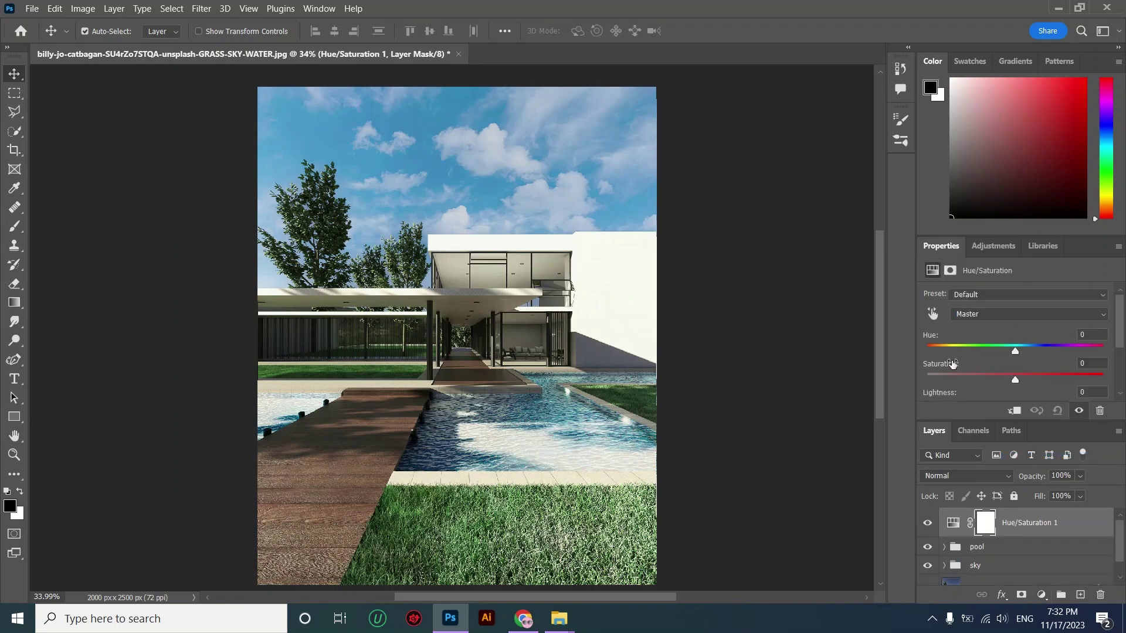
{"action": "left_click", "coordinate": [934, 315]}
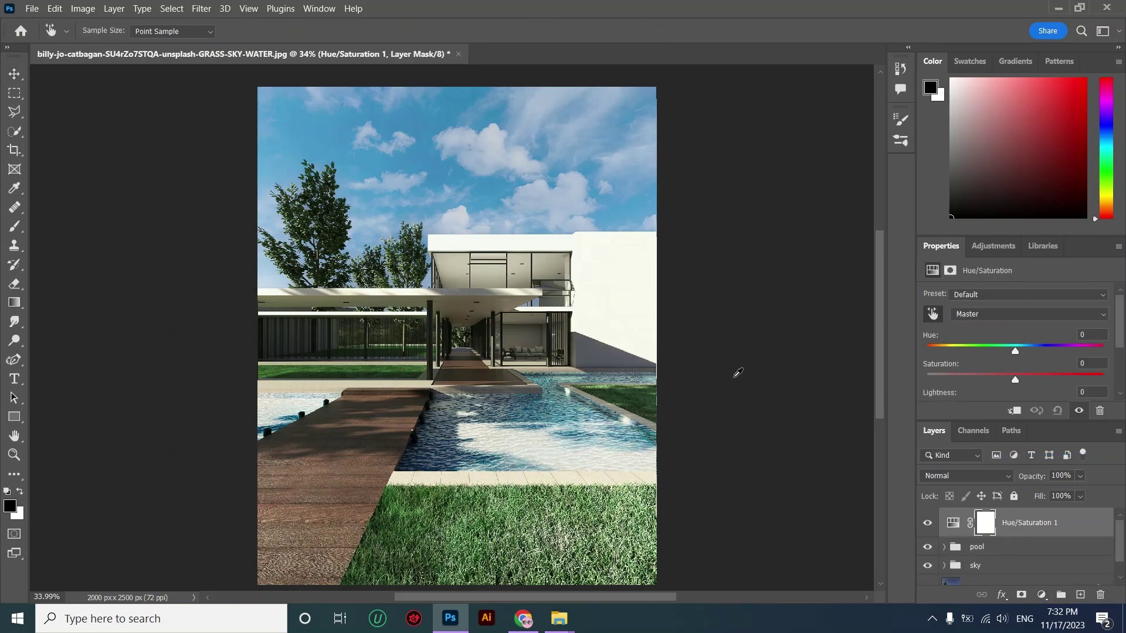
{"action": "left_click", "coordinate": [1025, 381]}
{"action": "left_click", "coordinate": [1031, 379]}
{"action": "mouse_move", "coordinate": [1014, 350]}
{"action": "left_mouse_down"}
{"action": "mouse_move", "coordinate": [1003, 350]}
{"action": "mouse_move", "coordinate": [1030, 350]}
{"action": "left_mouse_up"}
- Sample the cyans from the image and set them to Hue +5, Saturation -36
{"action": "left_click", "coordinate": [933, 313]}
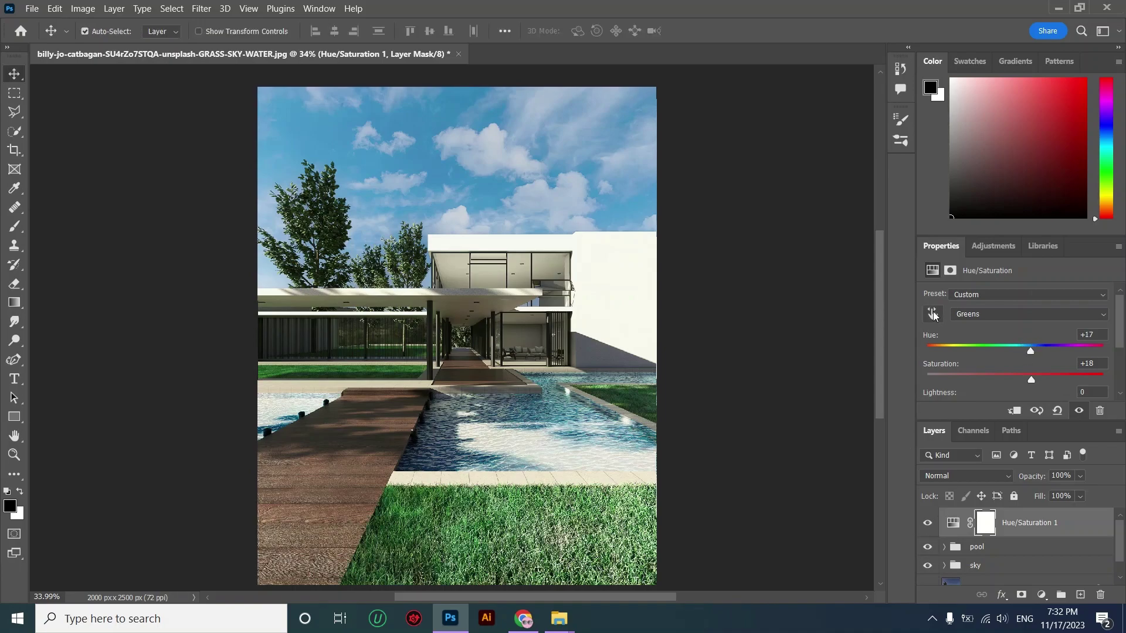
{"action": "left_click", "coordinate": [425, 134]}
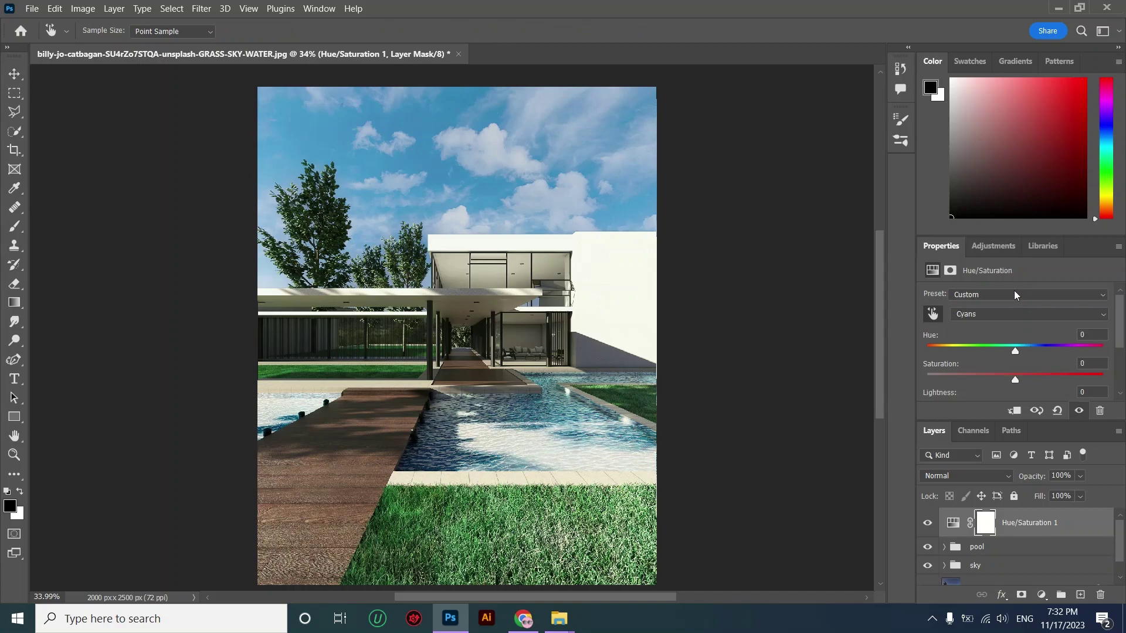
{"action": "left_click_drag", "start_coordinate": [1015, 380], "coordinate": [976, 382]}
{"action": "left_click_drag", "start_coordinate": [976, 382], "coordinate": [983, 381]}
{"action": "left_click_drag", "start_coordinate": [1018, 353], "coordinate": [1024, 352]}
{"action": "left_click", "coordinate": [1041, 596]}
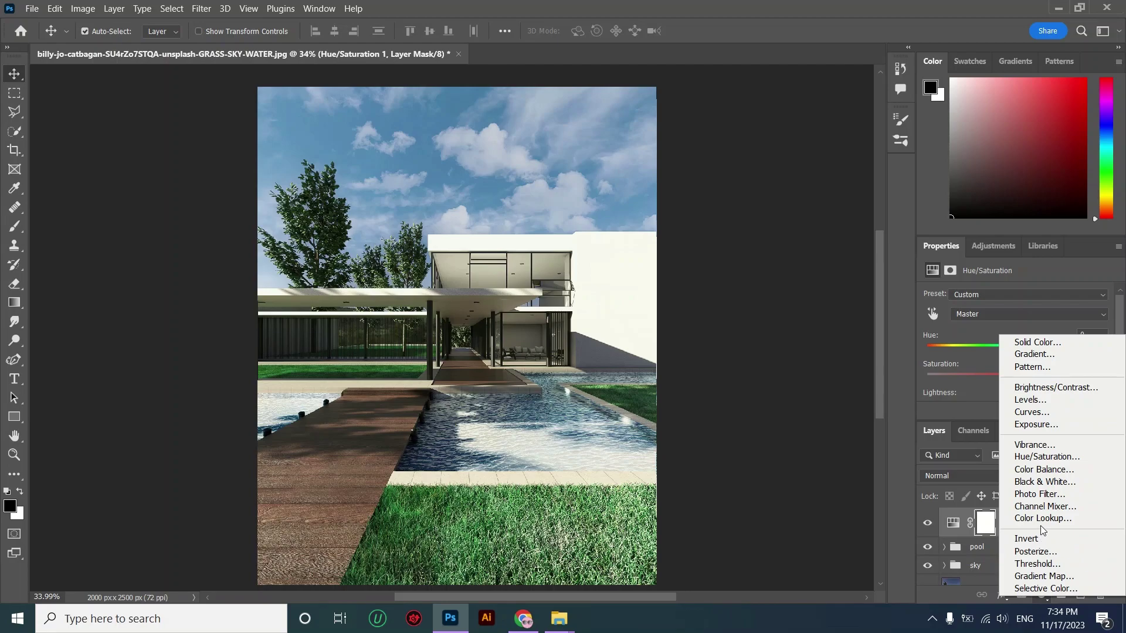
- Add Color Lookup 1 with Kodak 5218 Kodak 2395 (by Adobe).cube, after trying two other Kodak looks, at 72% opacity
{"action": "left_click", "coordinate": [1042, 517]}
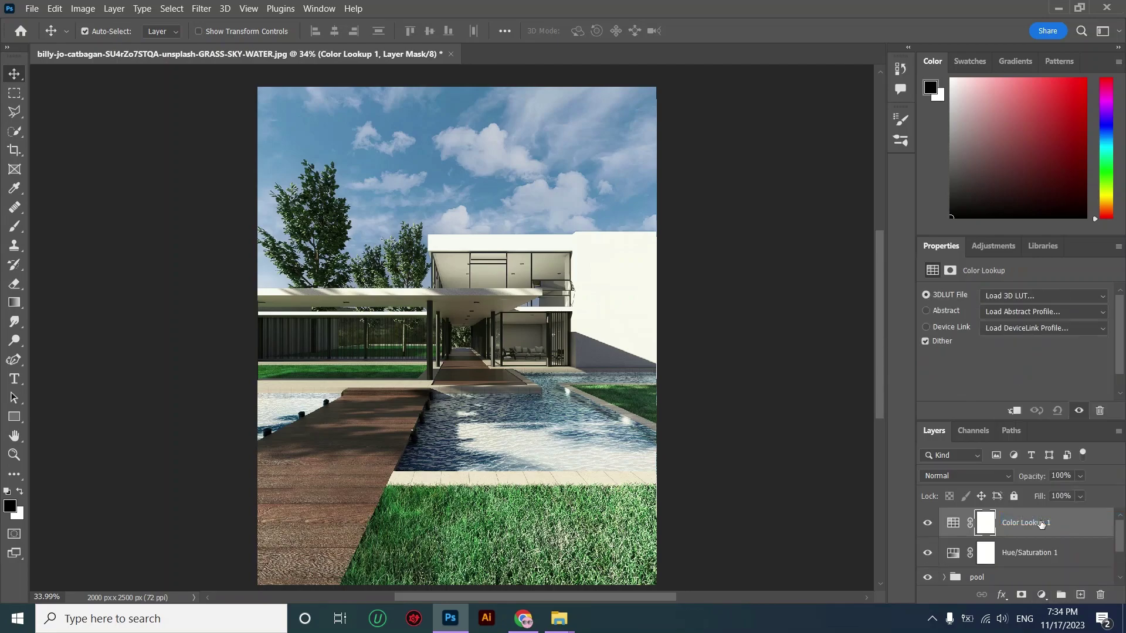
{"action": "left_click", "coordinate": [1033, 297]}
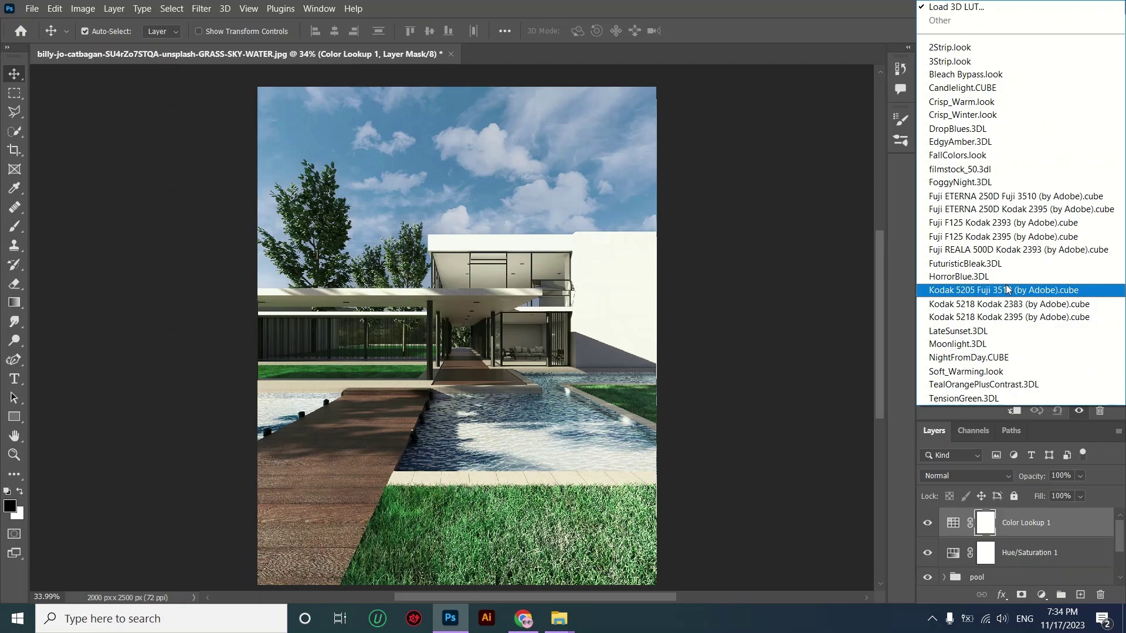
{"action": "left_click", "coordinate": [1002, 290]}
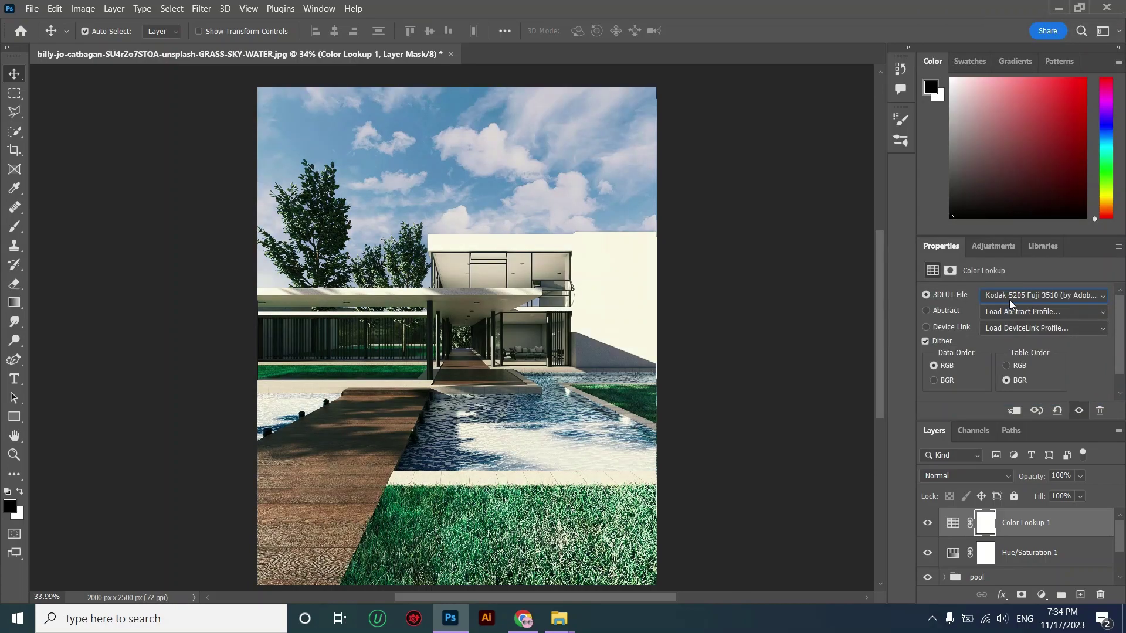
{"action": "left_click", "coordinate": [1008, 300]}
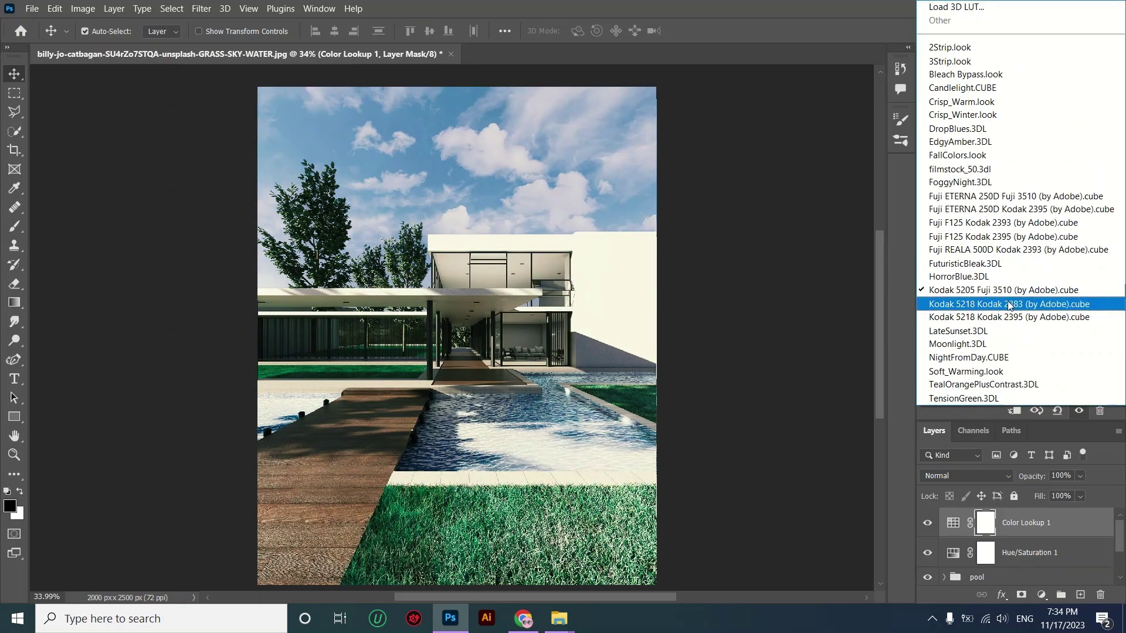
{"action": "left_click", "coordinate": [1008, 303]}
{"action": "left_click", "coordinate": [1008, 301]}
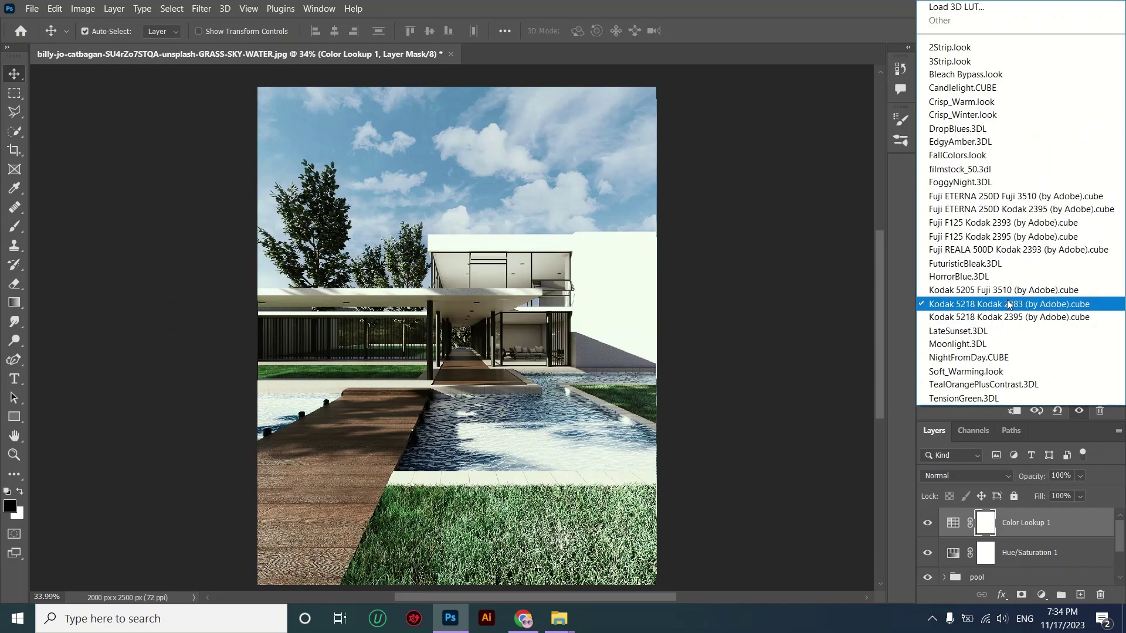
{"action": "left_click", "coordinate": [1003, 319]}
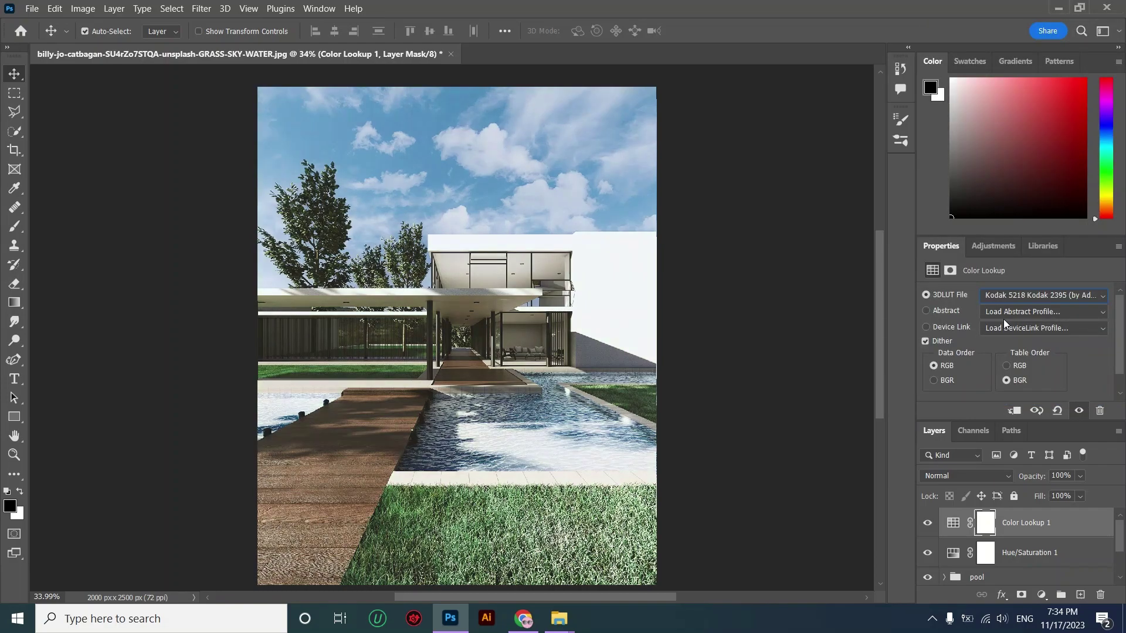
{"action": "left_click", "coordinate": [1076, 492]}
{"action": "left_click", "coordinate": [932, 529]}
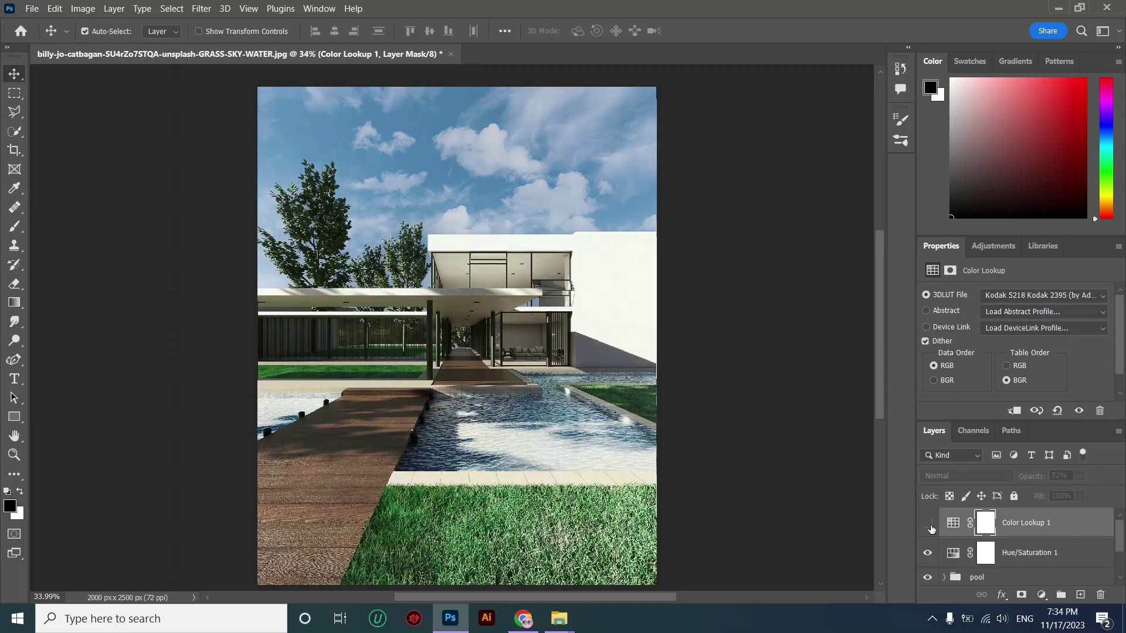
{"action": "left_click", "coordinate": [927, 523]}
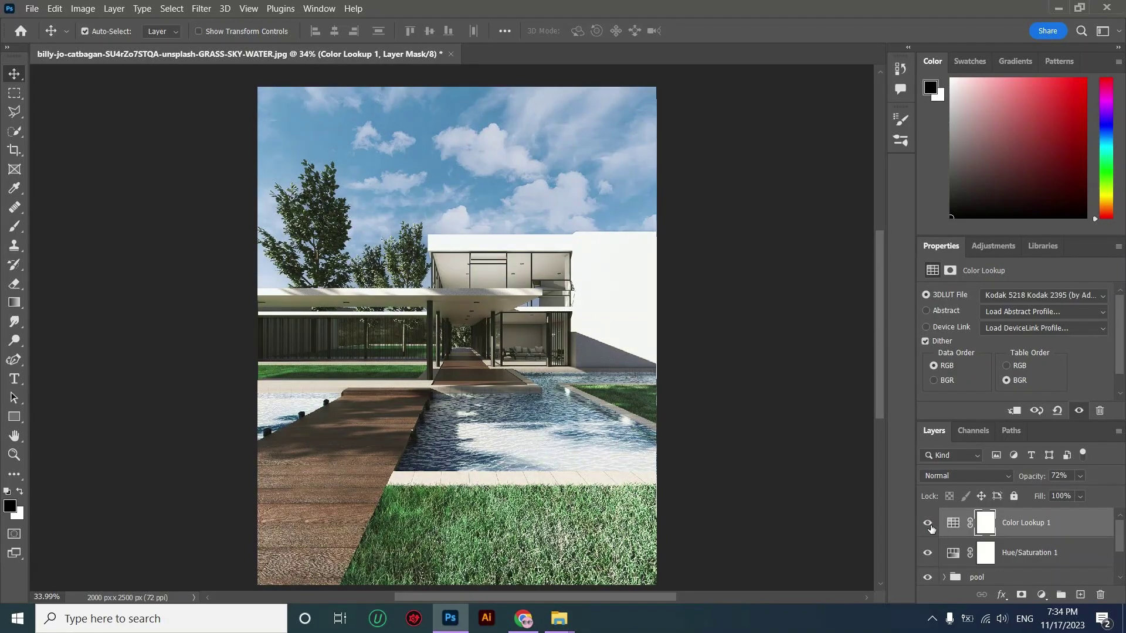